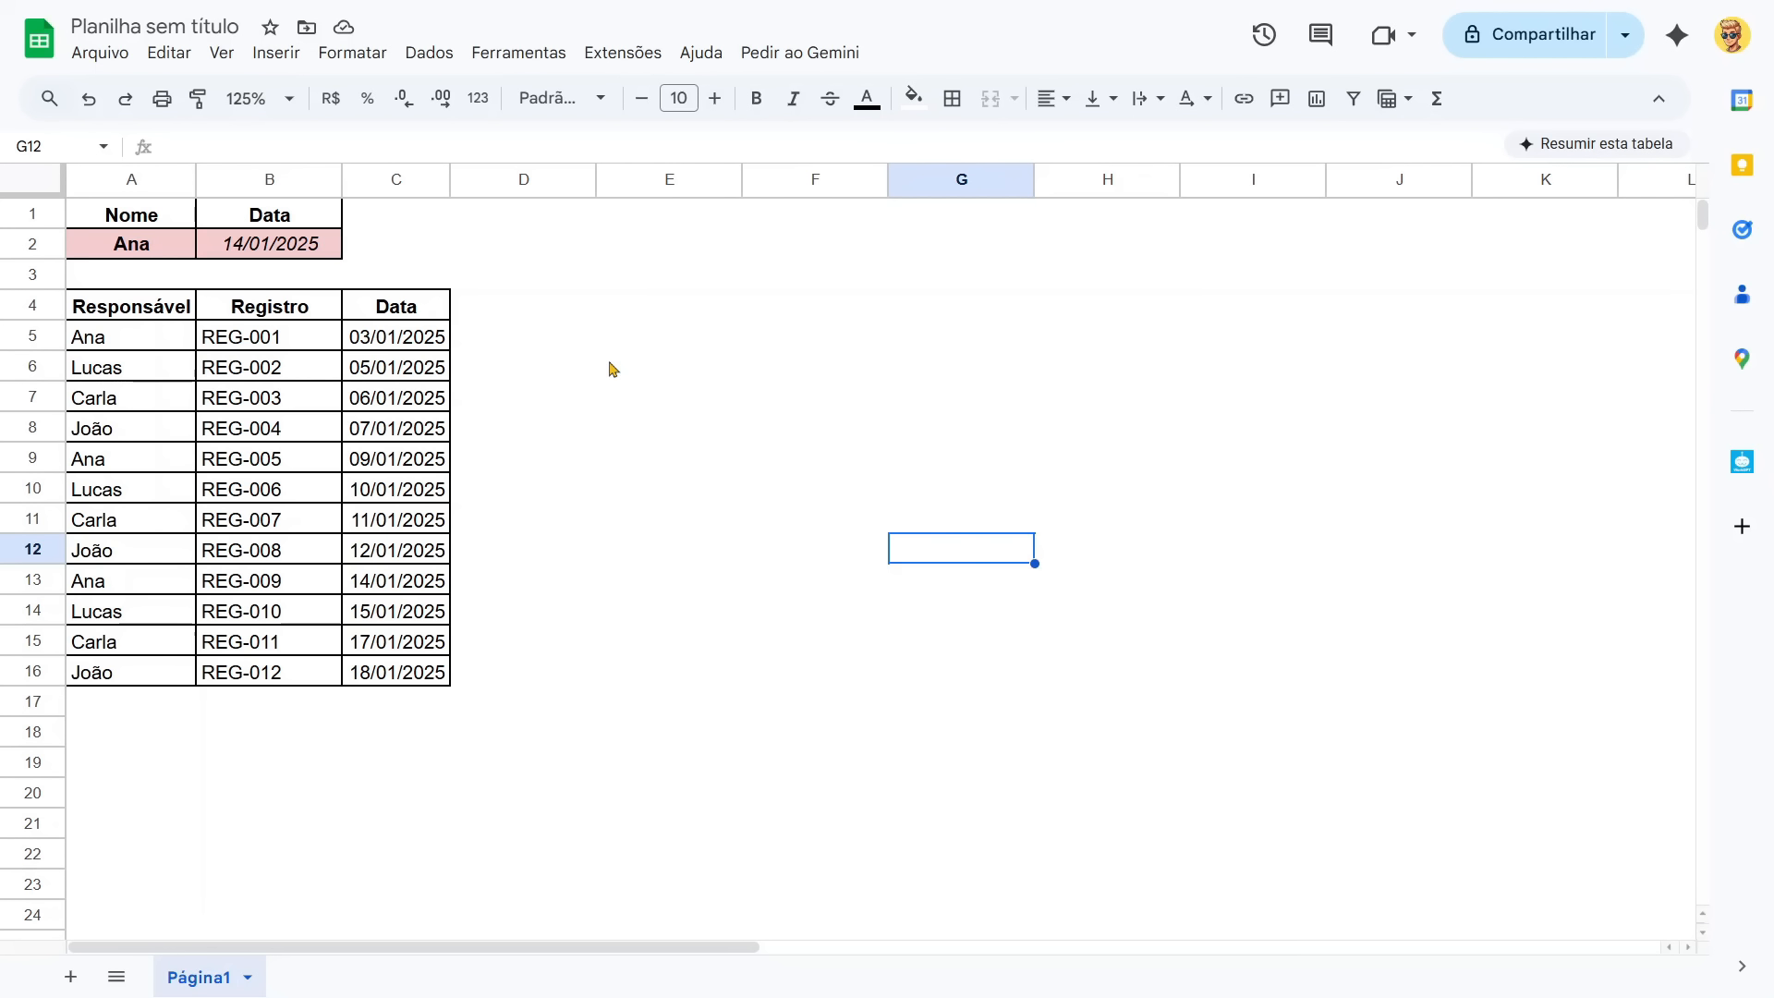
# Replace the name in cell A2 with the first name of the person responsible for REG-011.
pyautogui.click(540, 432)
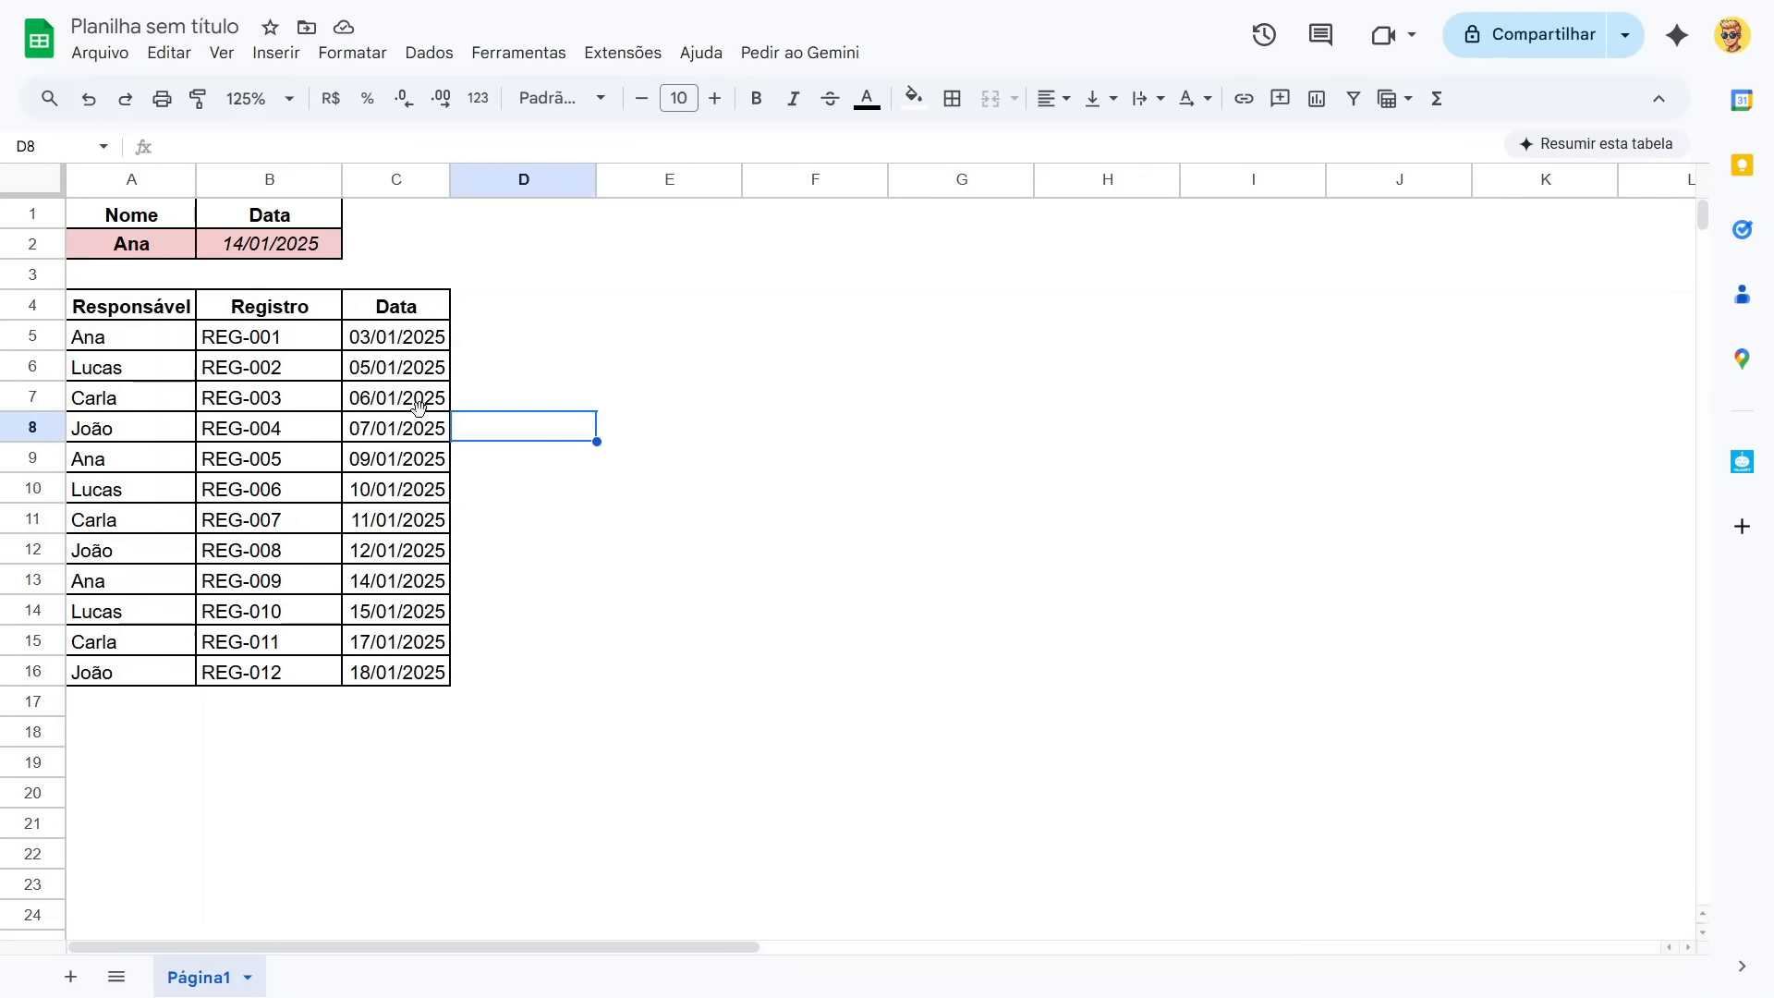
pyautogui.click(116, 251)
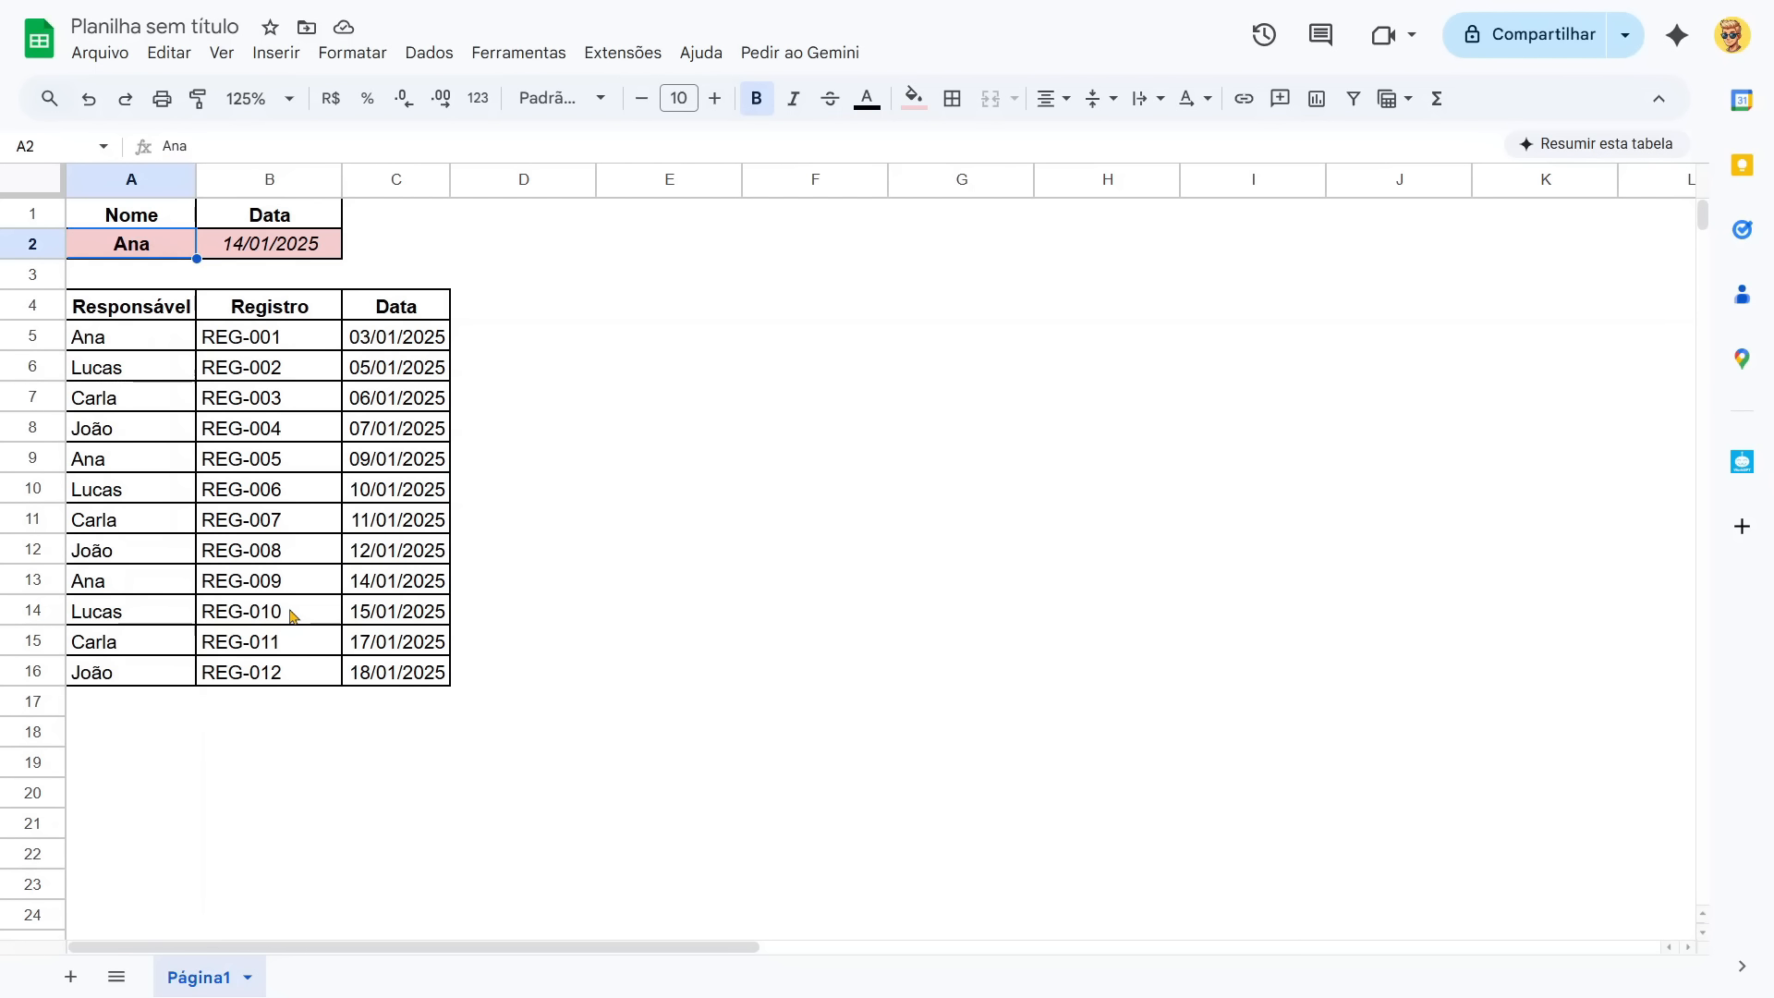
pyautogui.write('Carla')
pyautogui.press('Return')
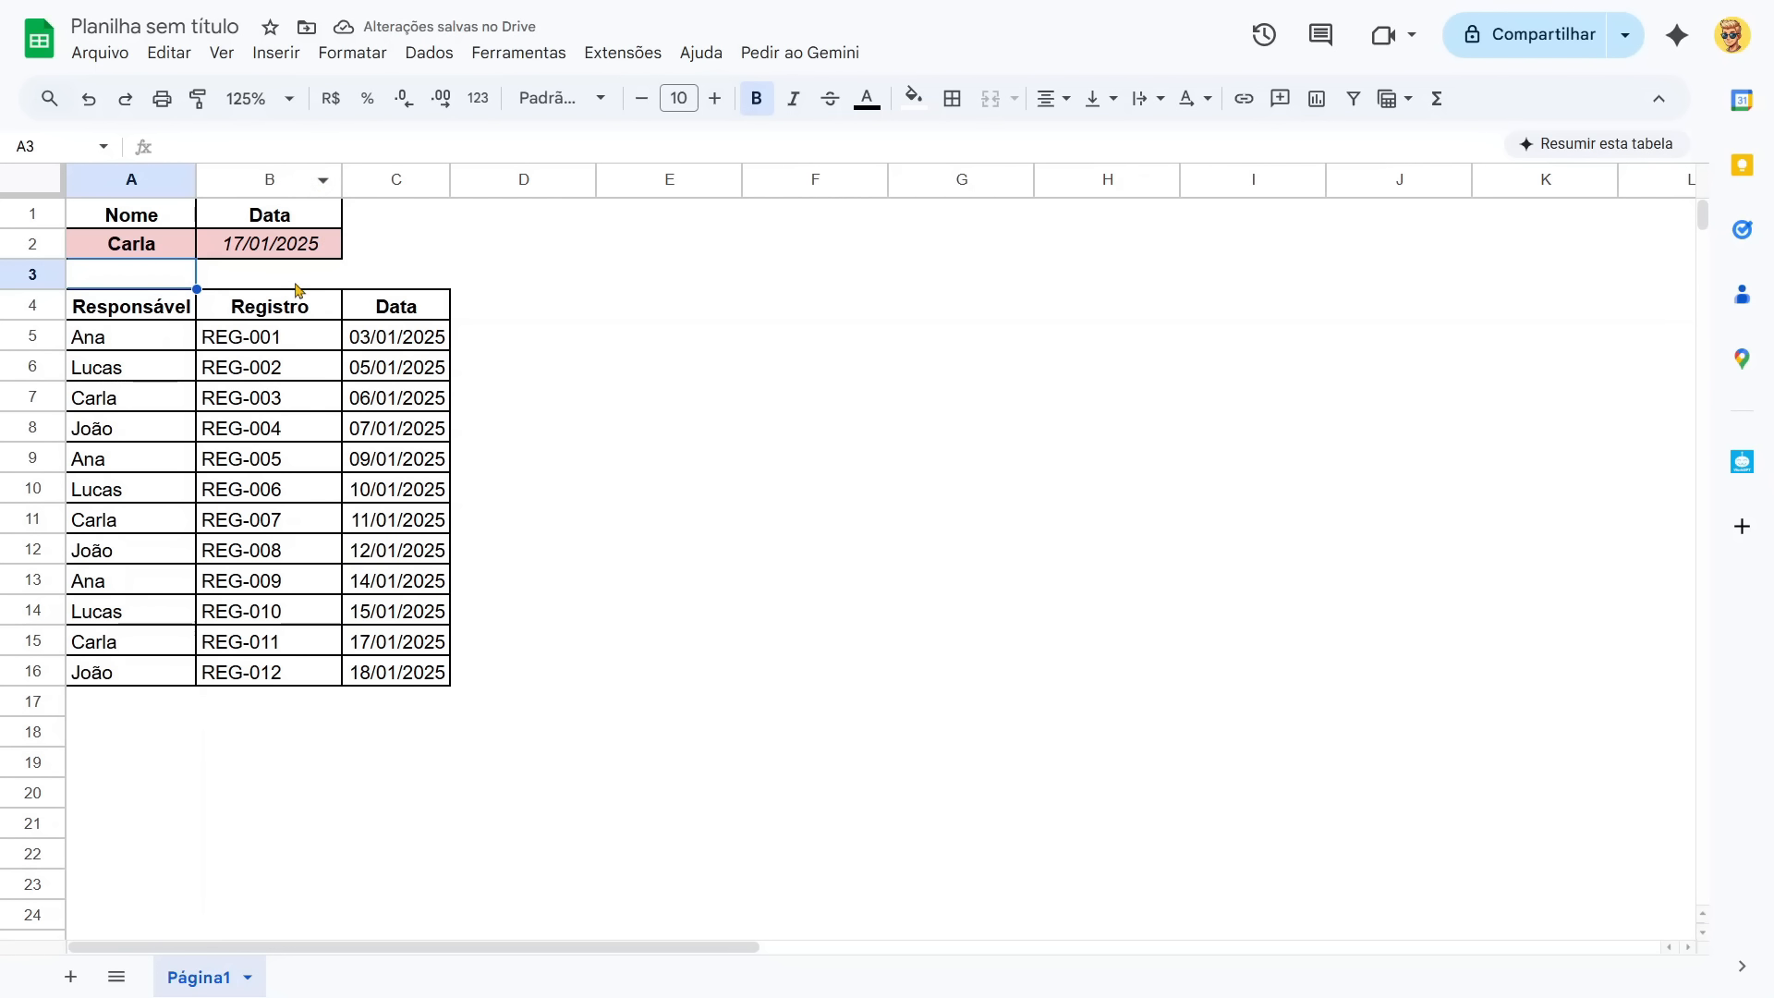
# Change the date of record REG-011 in cell C15 to 20/02/2025.
pyautogui.click(166, 656)
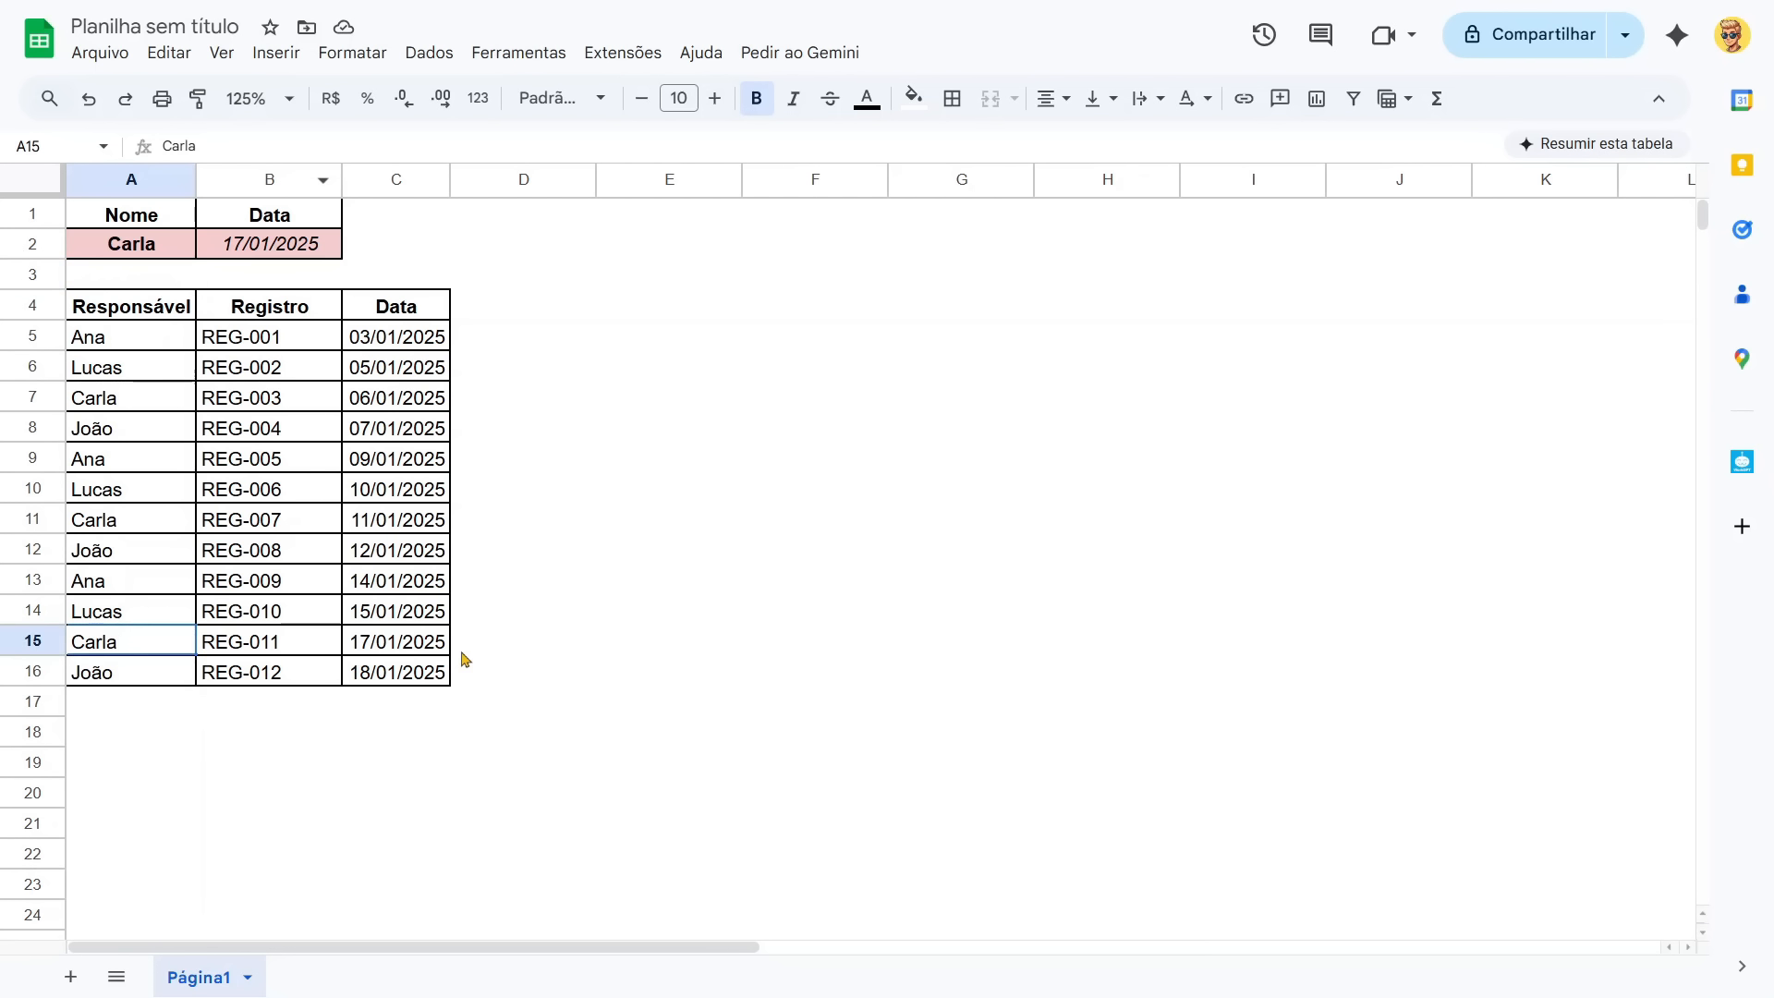
pyautogui.keyDown('shift'); pyautogui.click(465, 659); pyautogui.keyUp('shift')
pyautogui.click(526, 729)
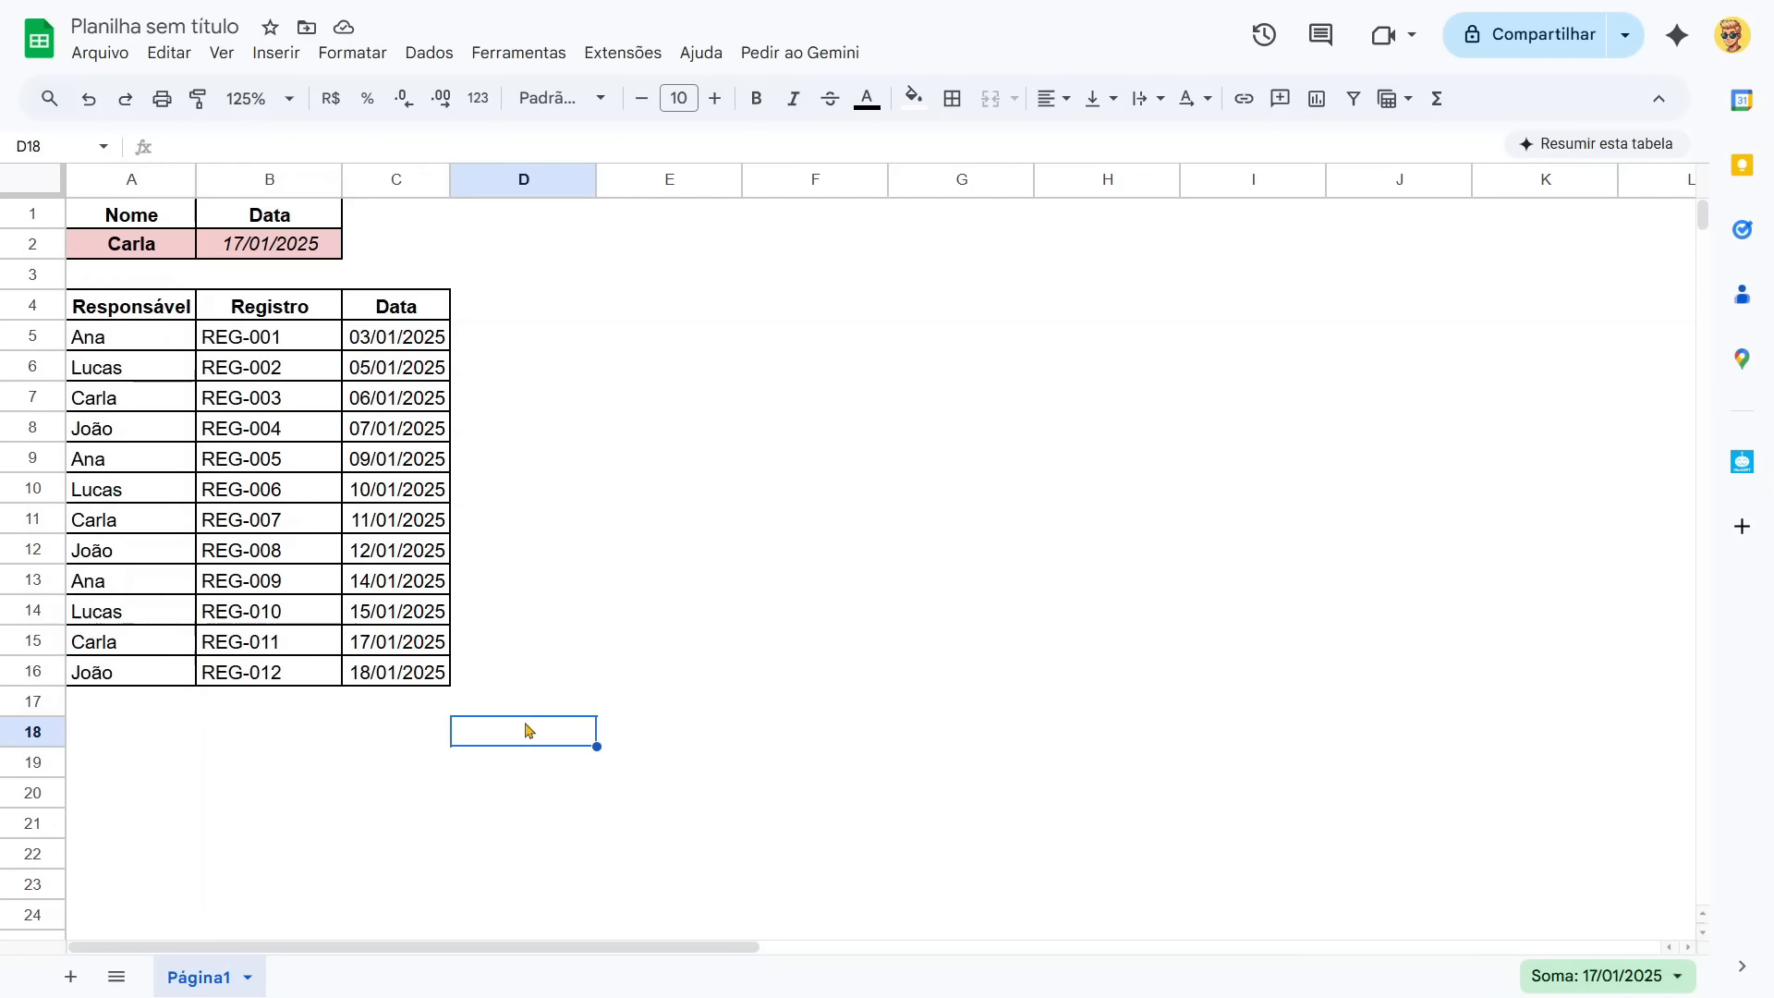
pyautogui.click(397, 647)
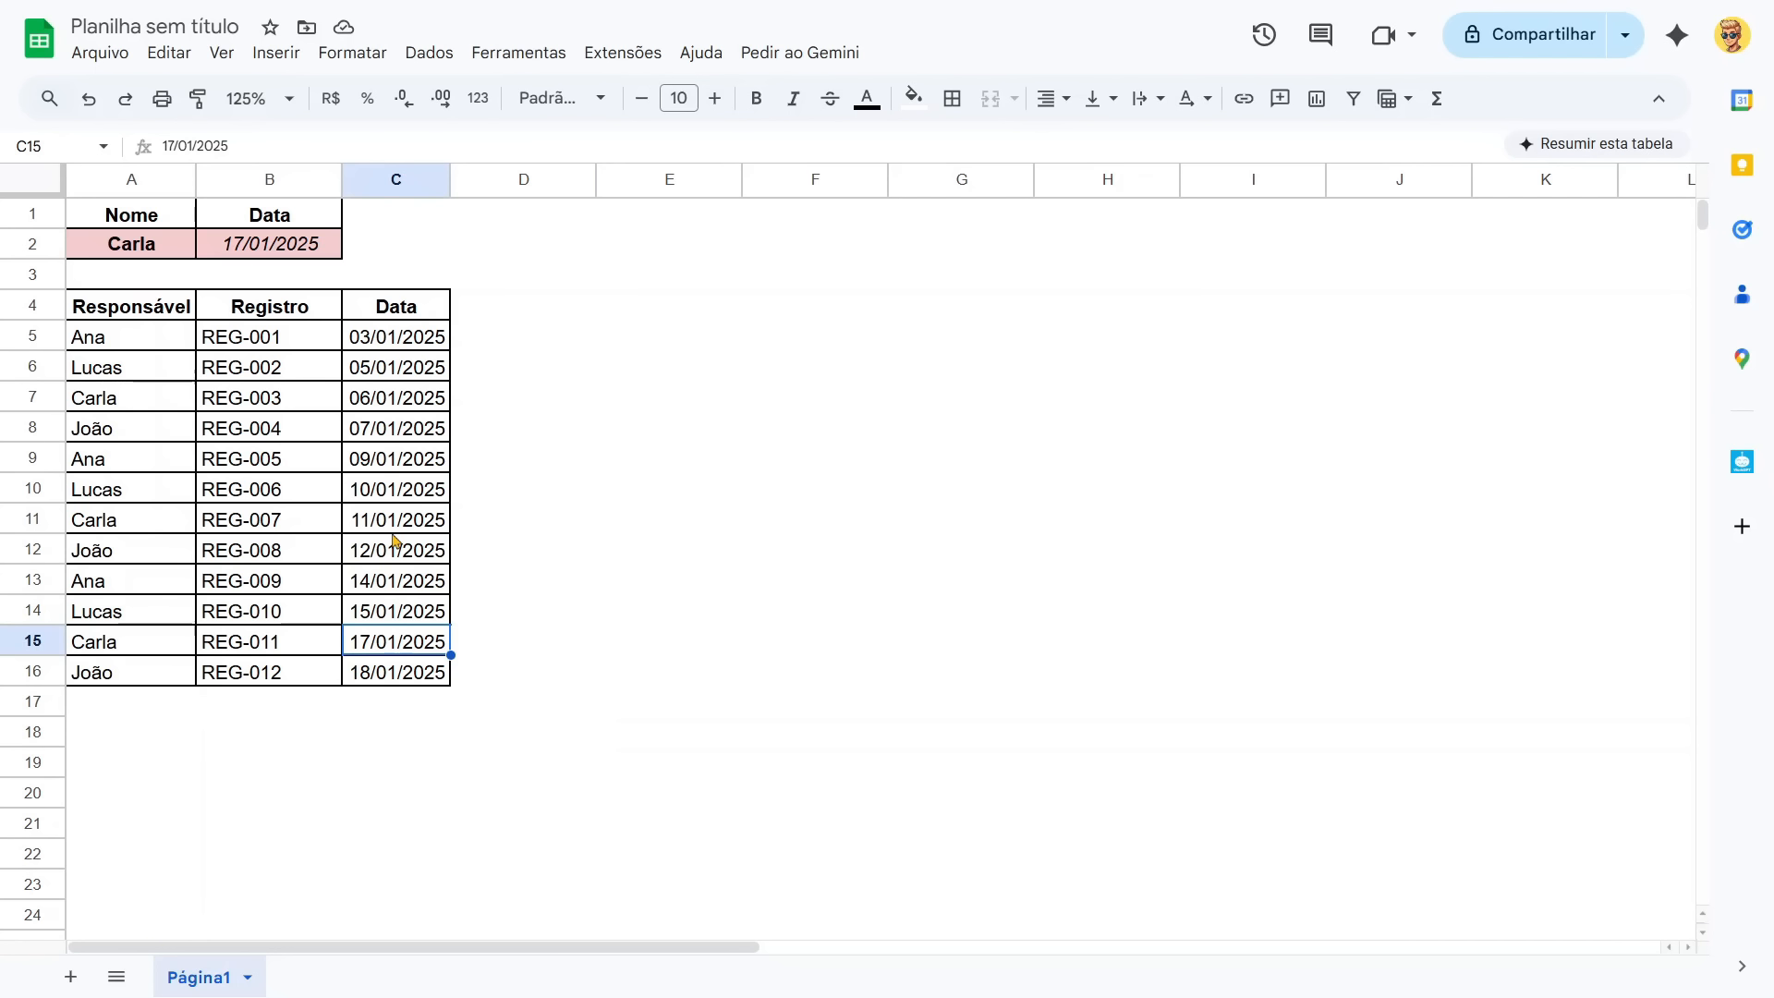
pyautogui.write('20/02/')
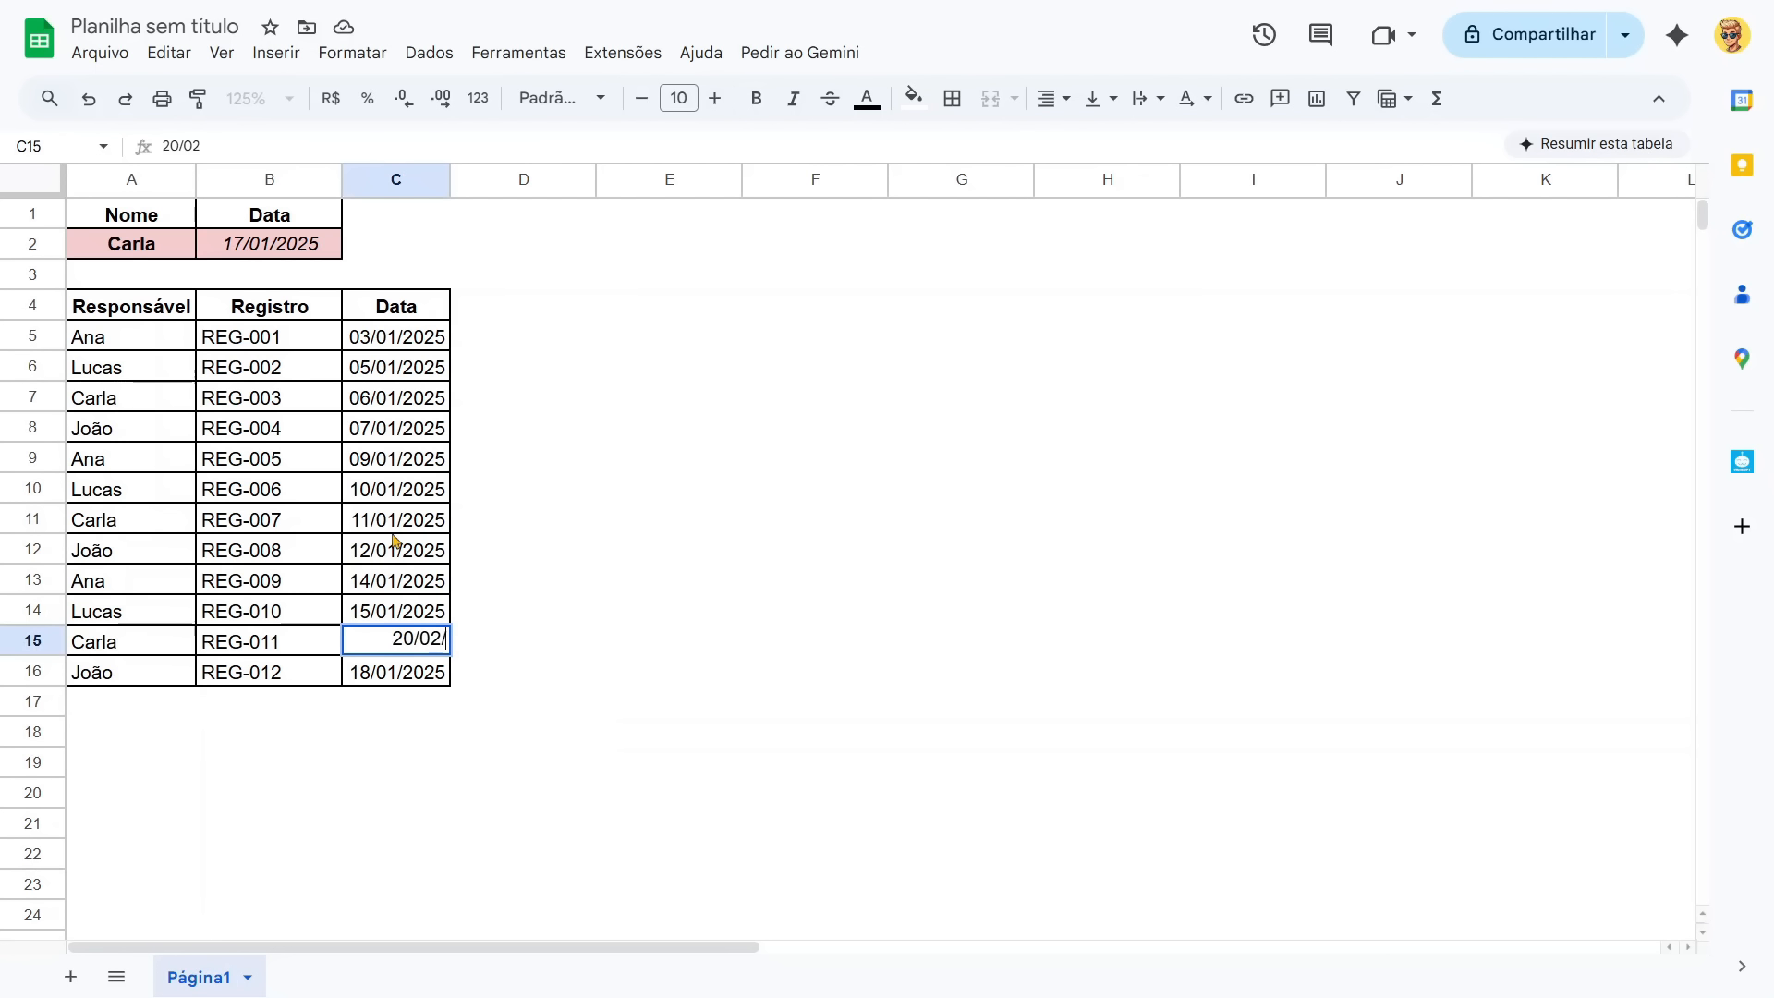
pyautogui.write('2025')
pyautogui.press('Return')
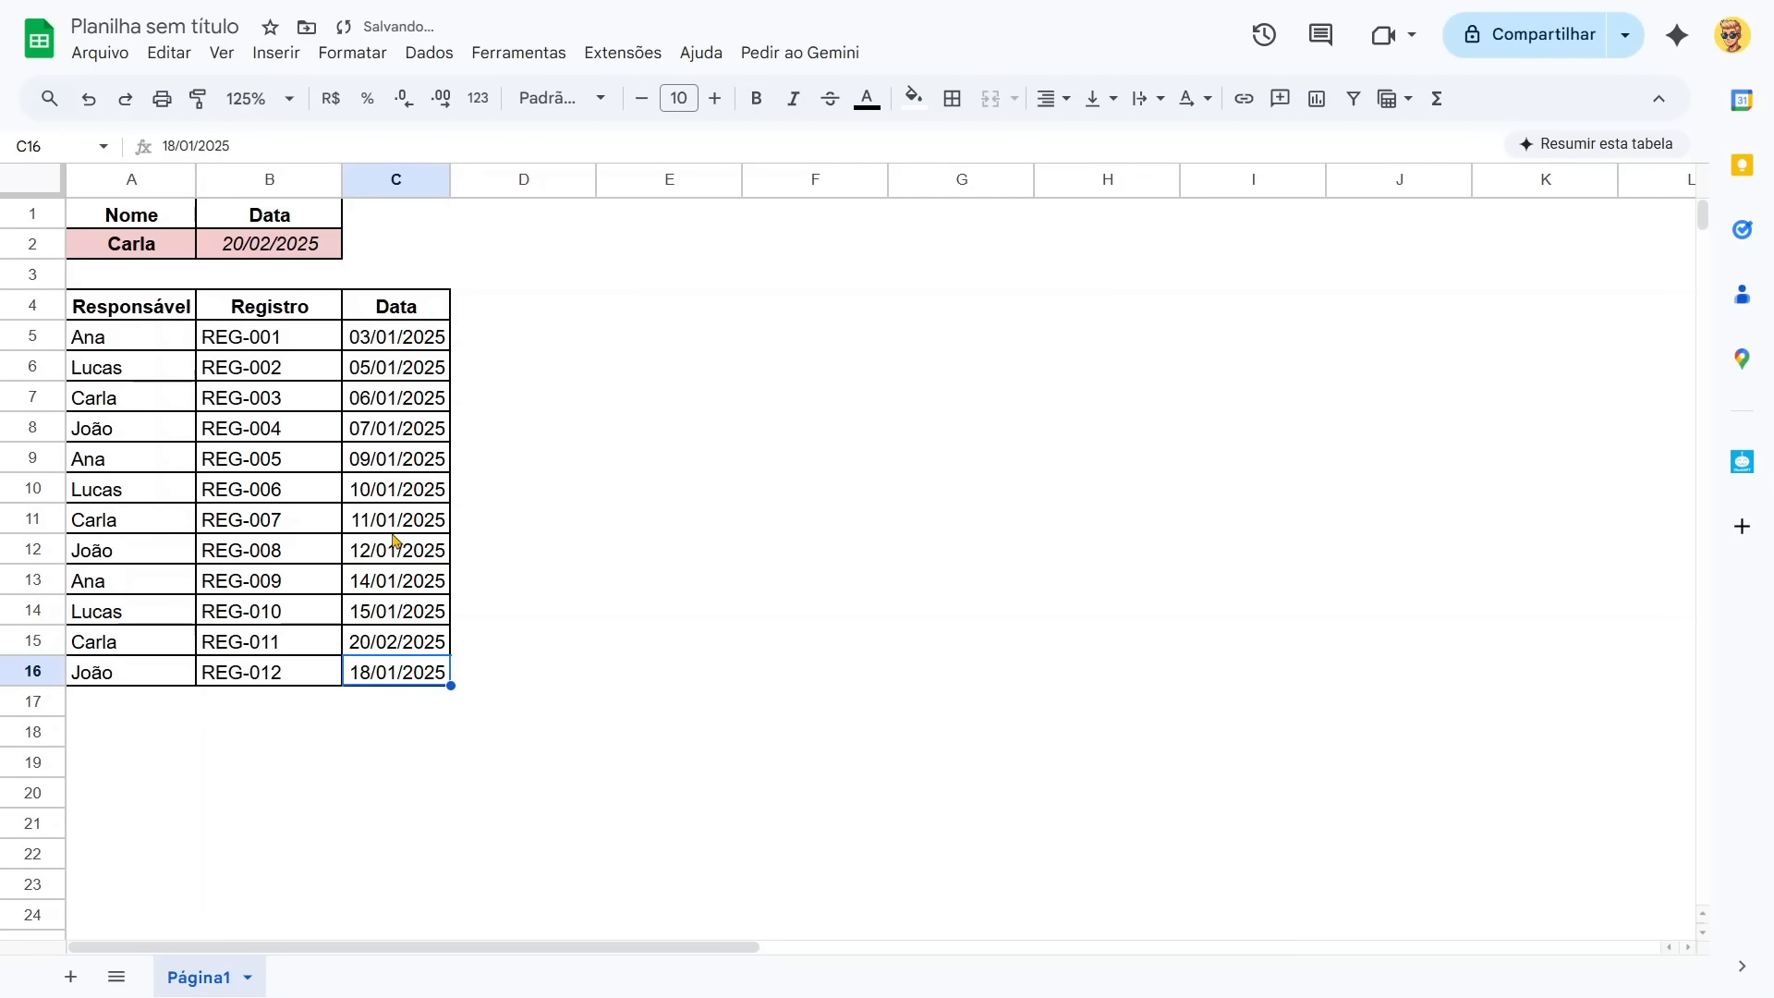
# Format cell C2 with a yellow fill and borders on all sides, and slightly widen column C.
pyautogui.press('Up')
pyautogui.press('Up')
pyautogui.press('Left')
pyautogui.press('Up')
pyautogui.press('Up')
pyautogui.press('Up')
pyautogui.press('Up')
pyautogui.press('Up')
pyautogui.press('Up')
pyautogui.press('Up')
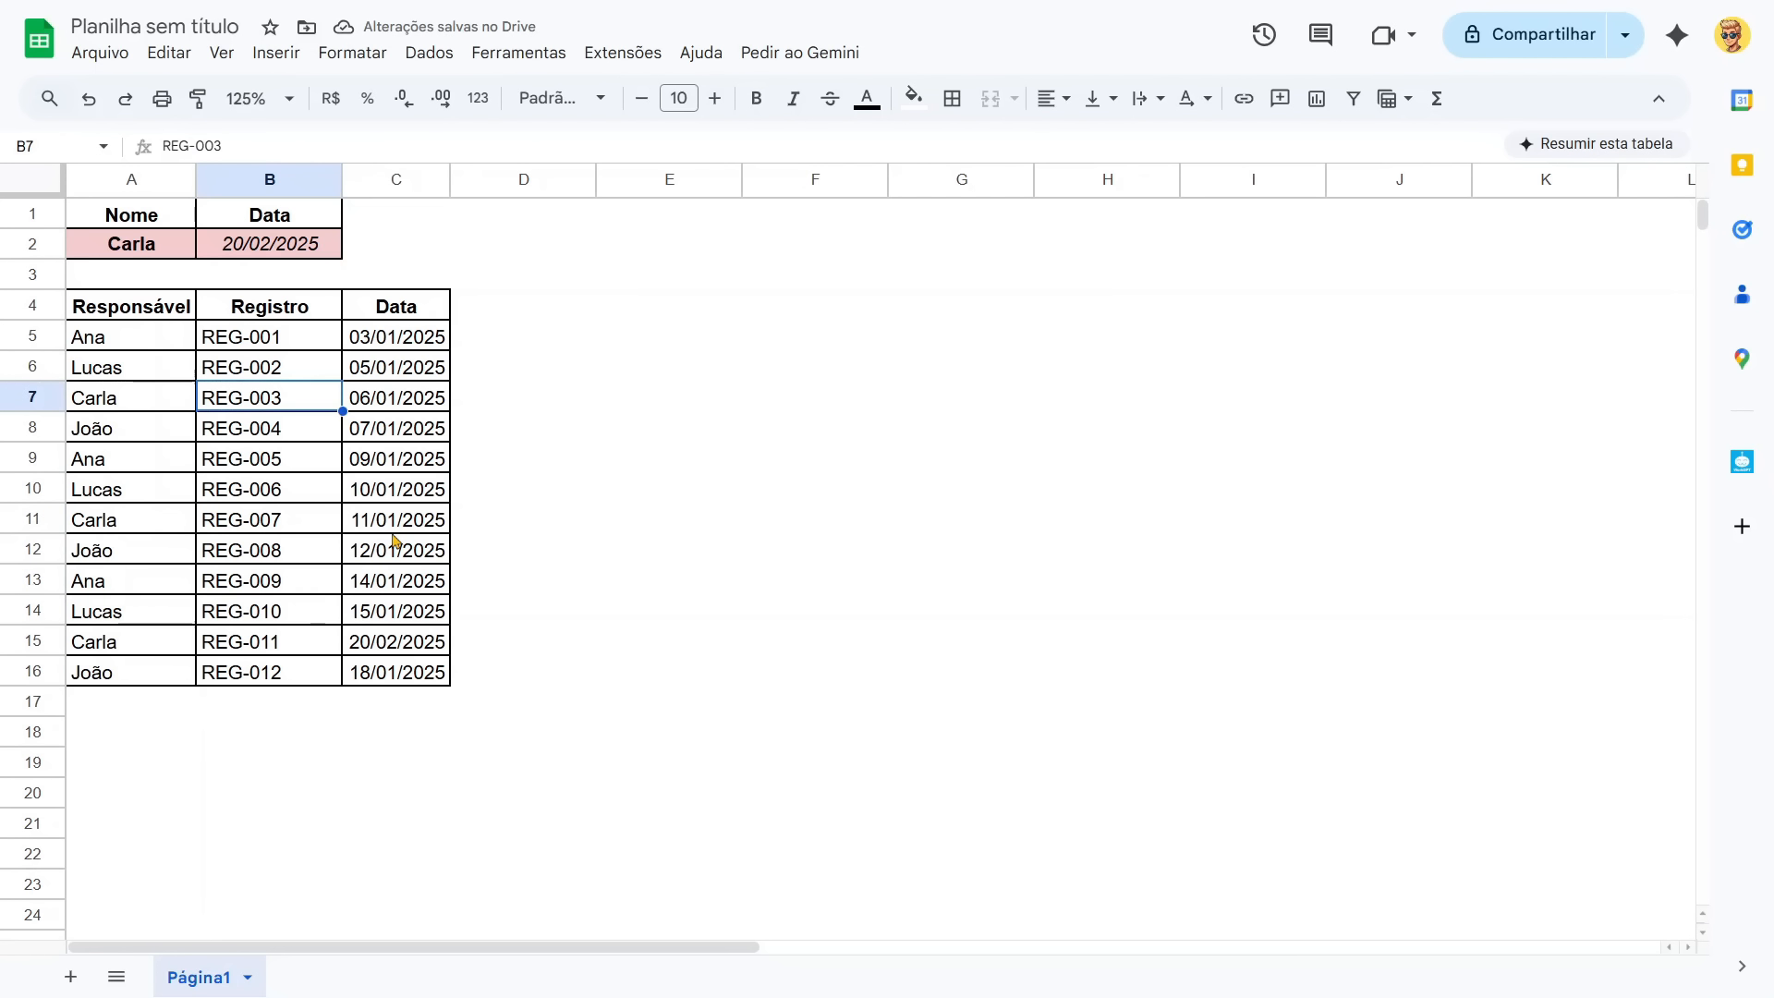
pyautogui.press('Up')
pyautogui.press('Up')
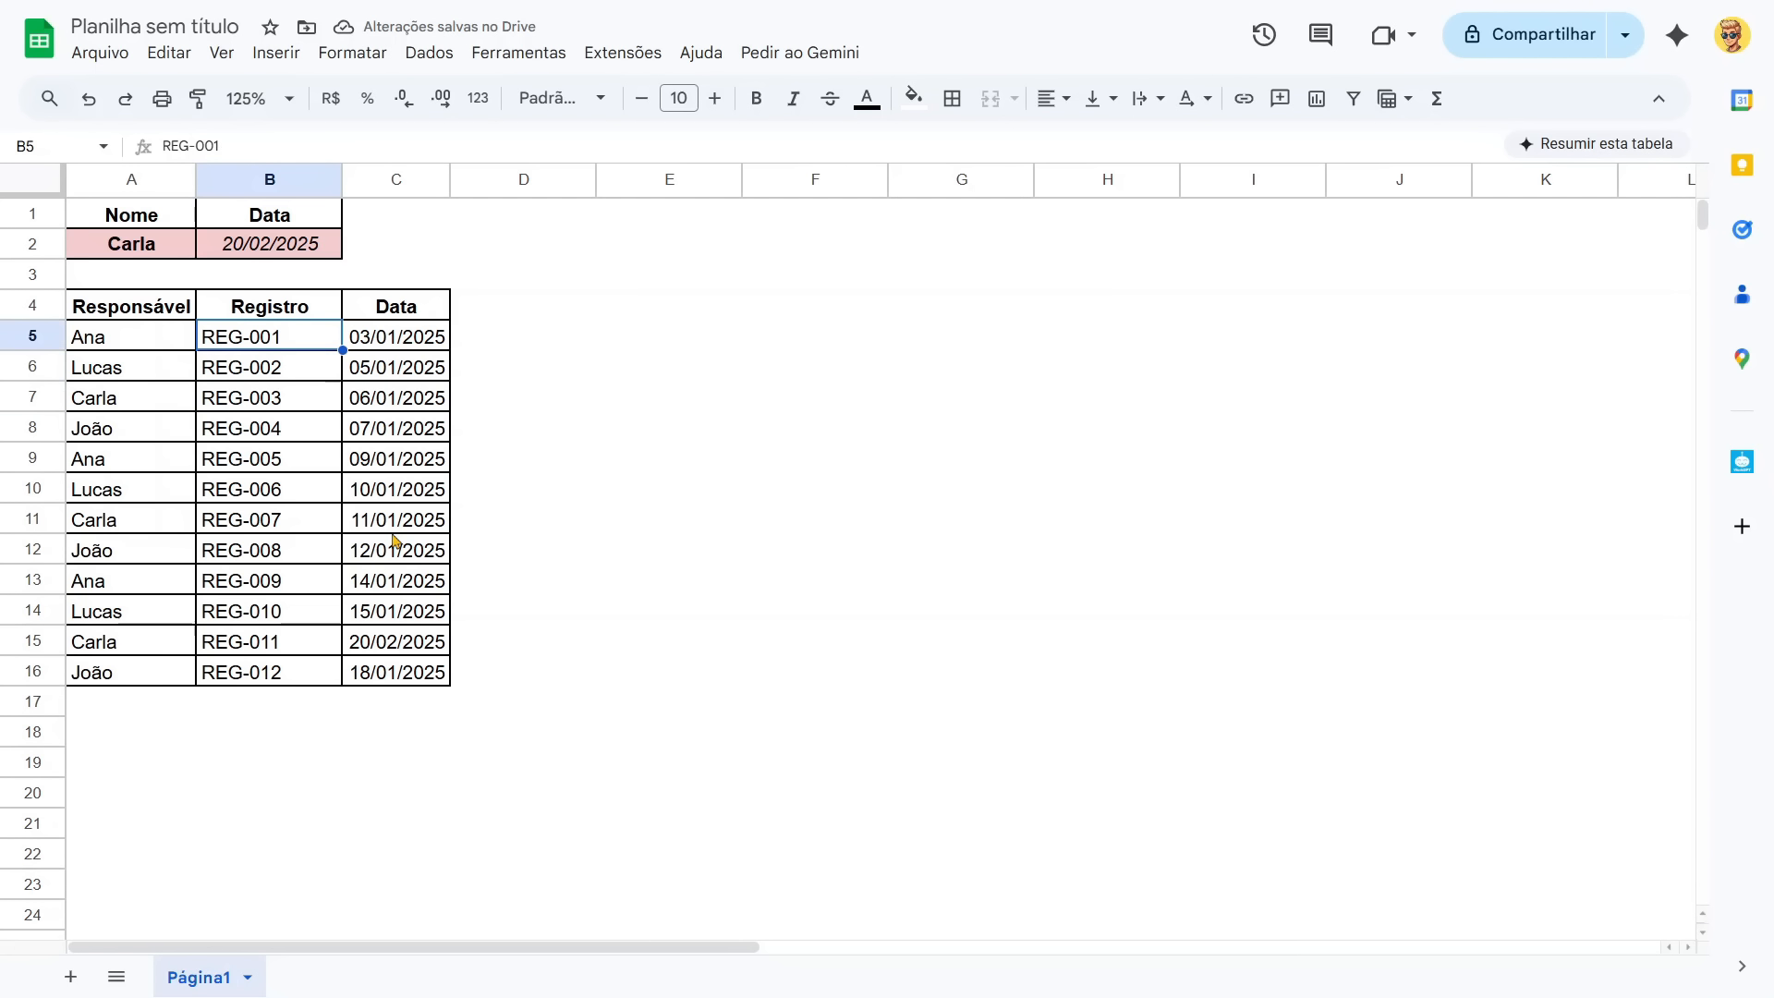
pyautogui.press('Up')
pyautogui.press('Right')
pyautogui.press('Up')
pyautogui.press('Up')
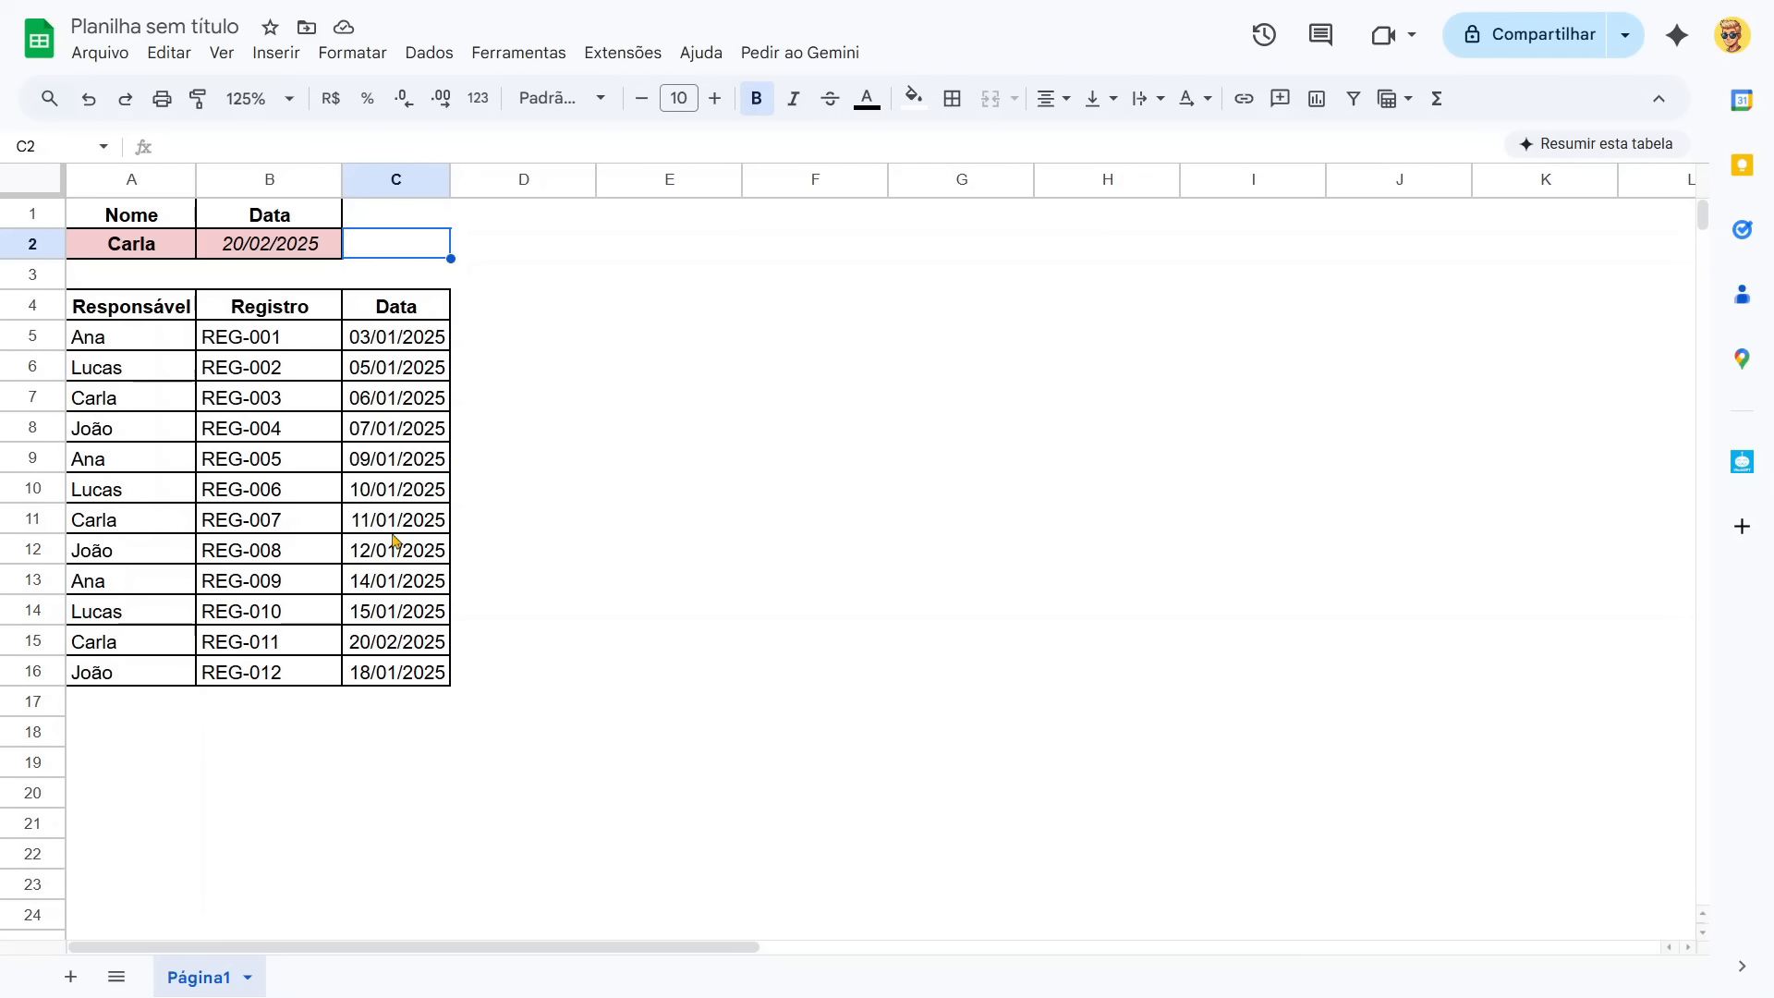
pyautogui.click(914, 98)
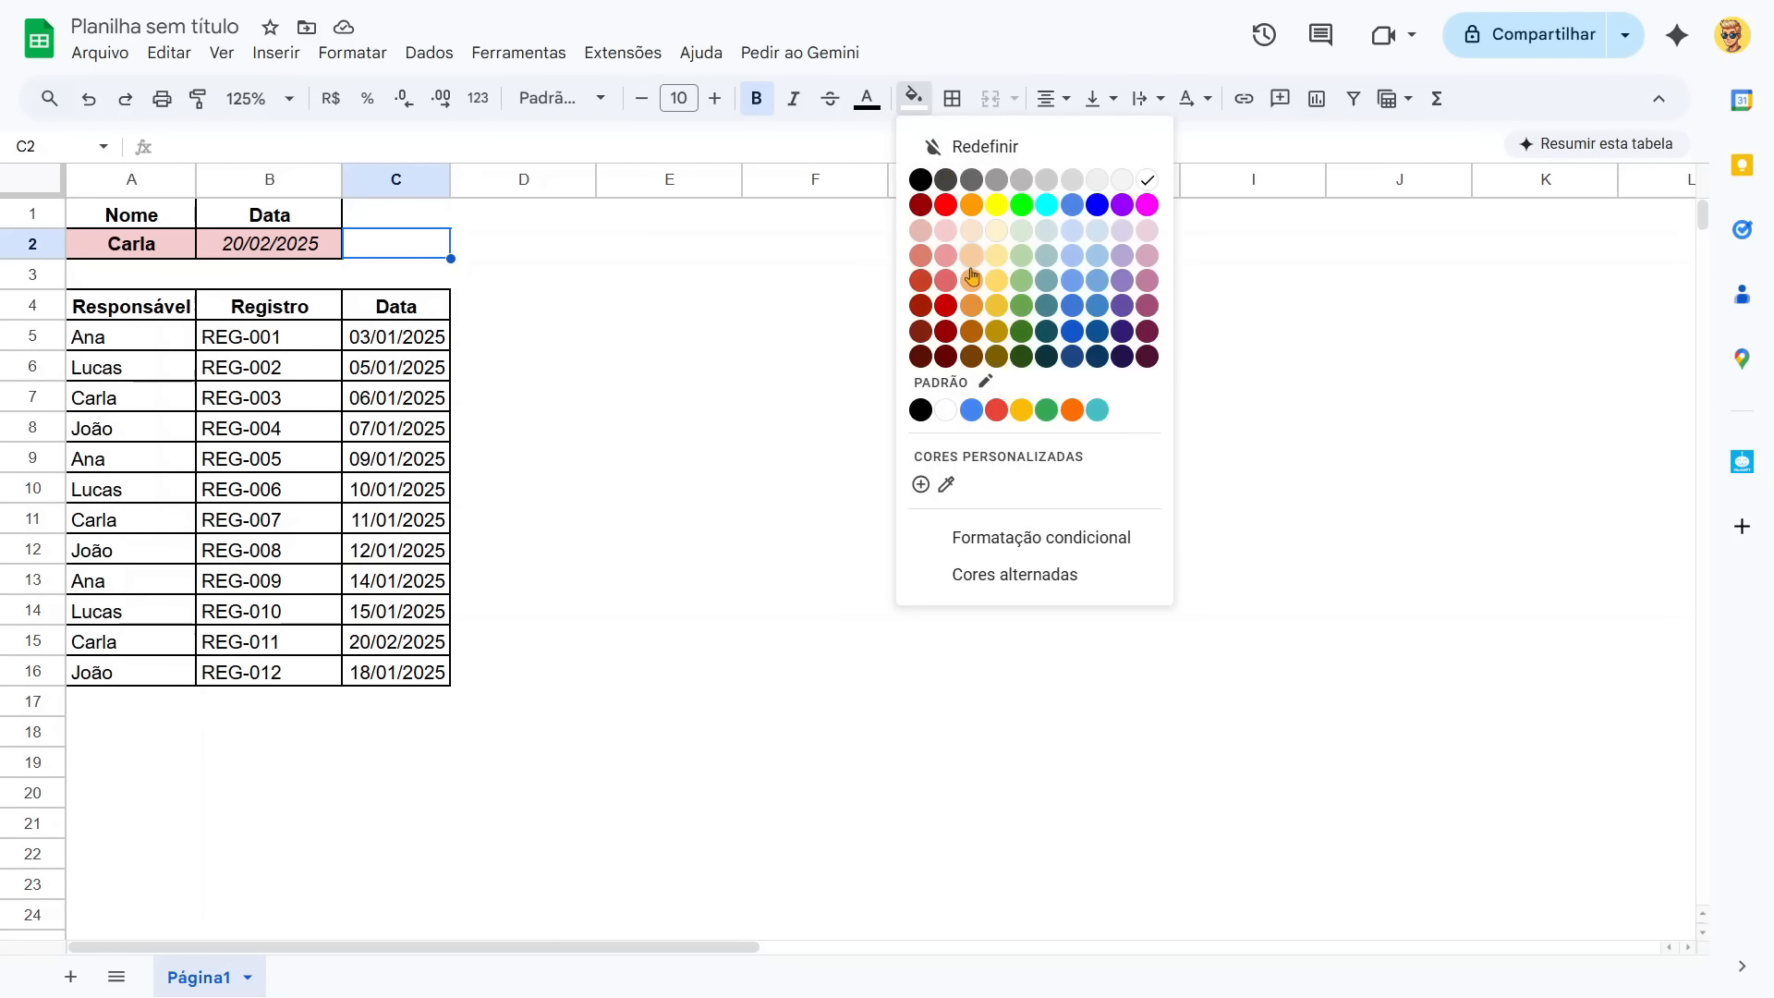
pyautogui.click(997, 207)
pyautogui.click(953, 98)
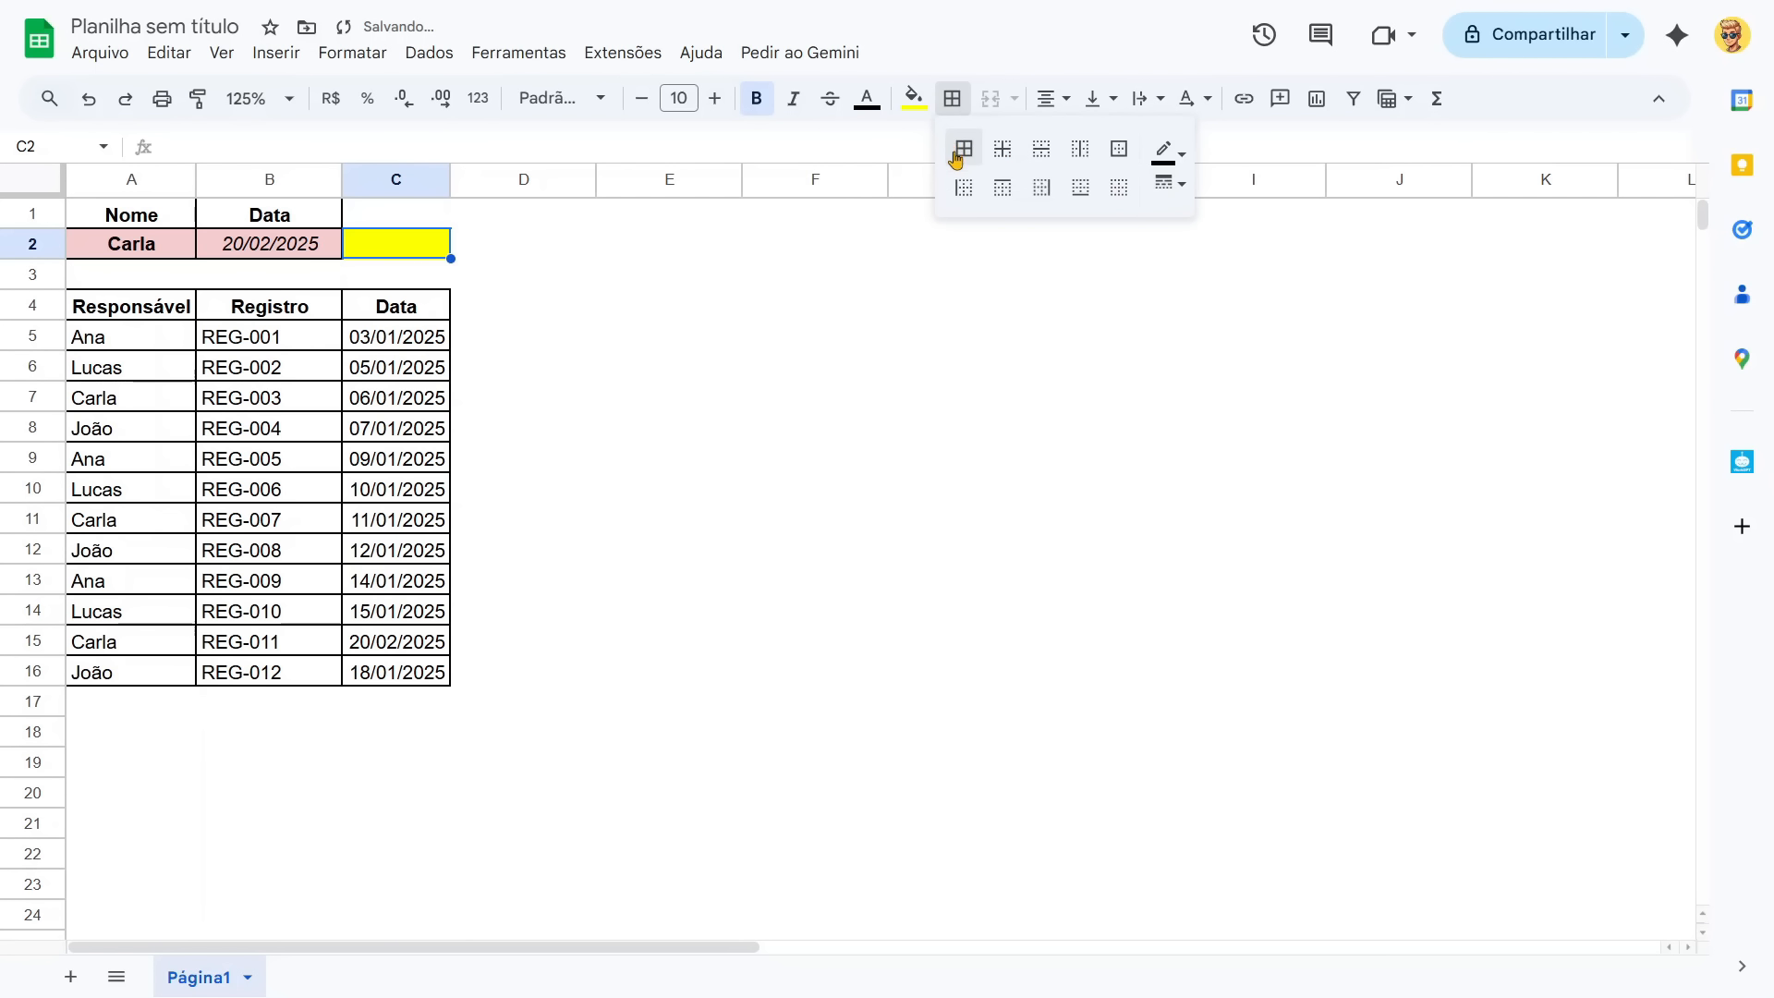
pyautogui.moveTo(450, 179); pyautogui.dragTo(490, 185)
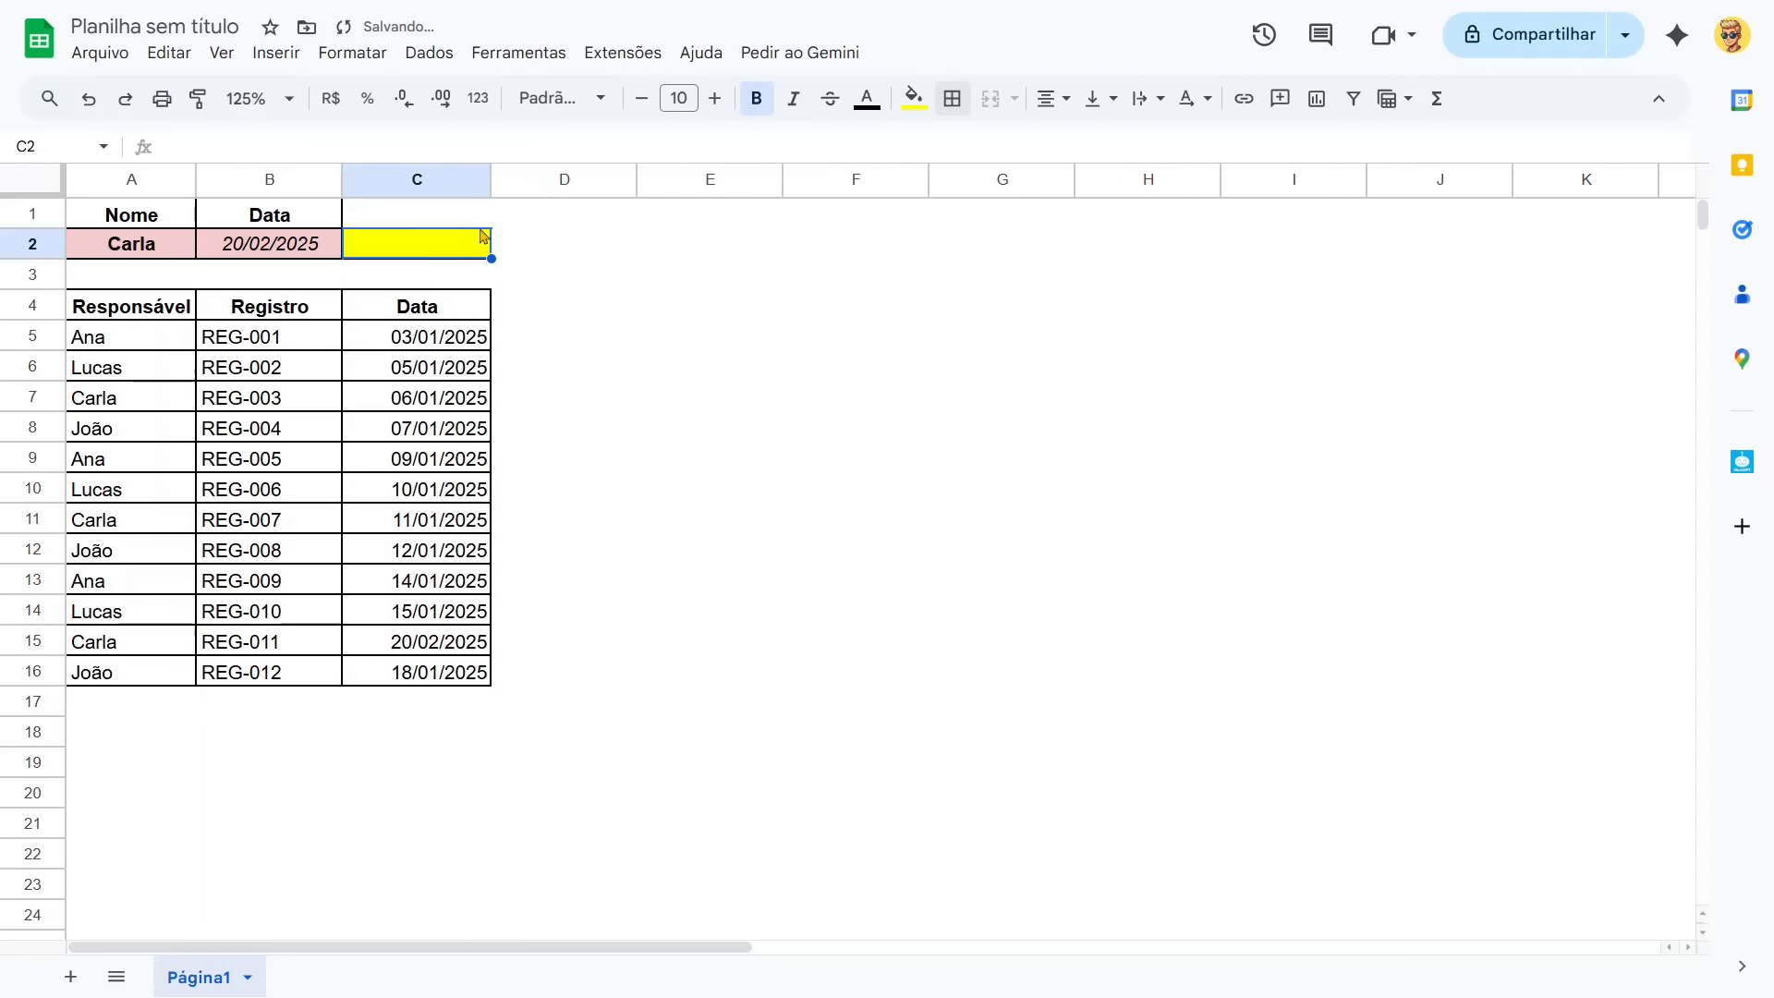
# Begin a MAXIFS formula in cell C2 with the open-ended date range C5:C as its first argument.
pyautogui.write('=maxifs')
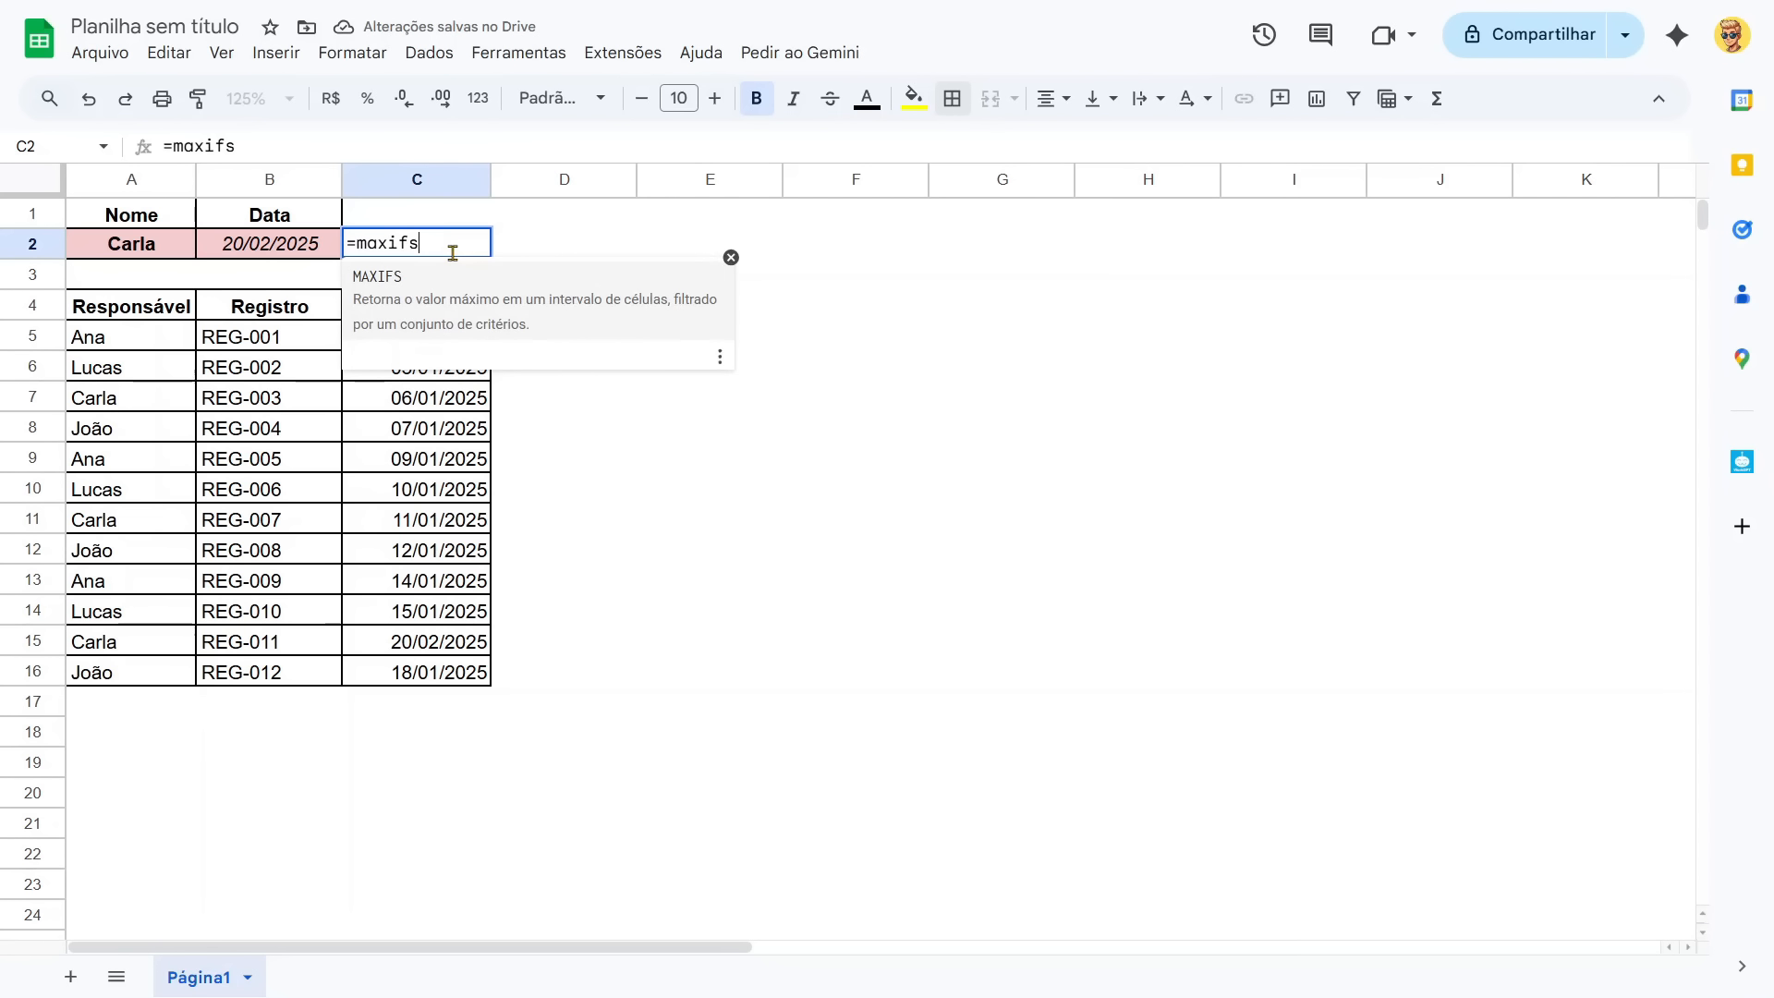
pyautogui.write('(')
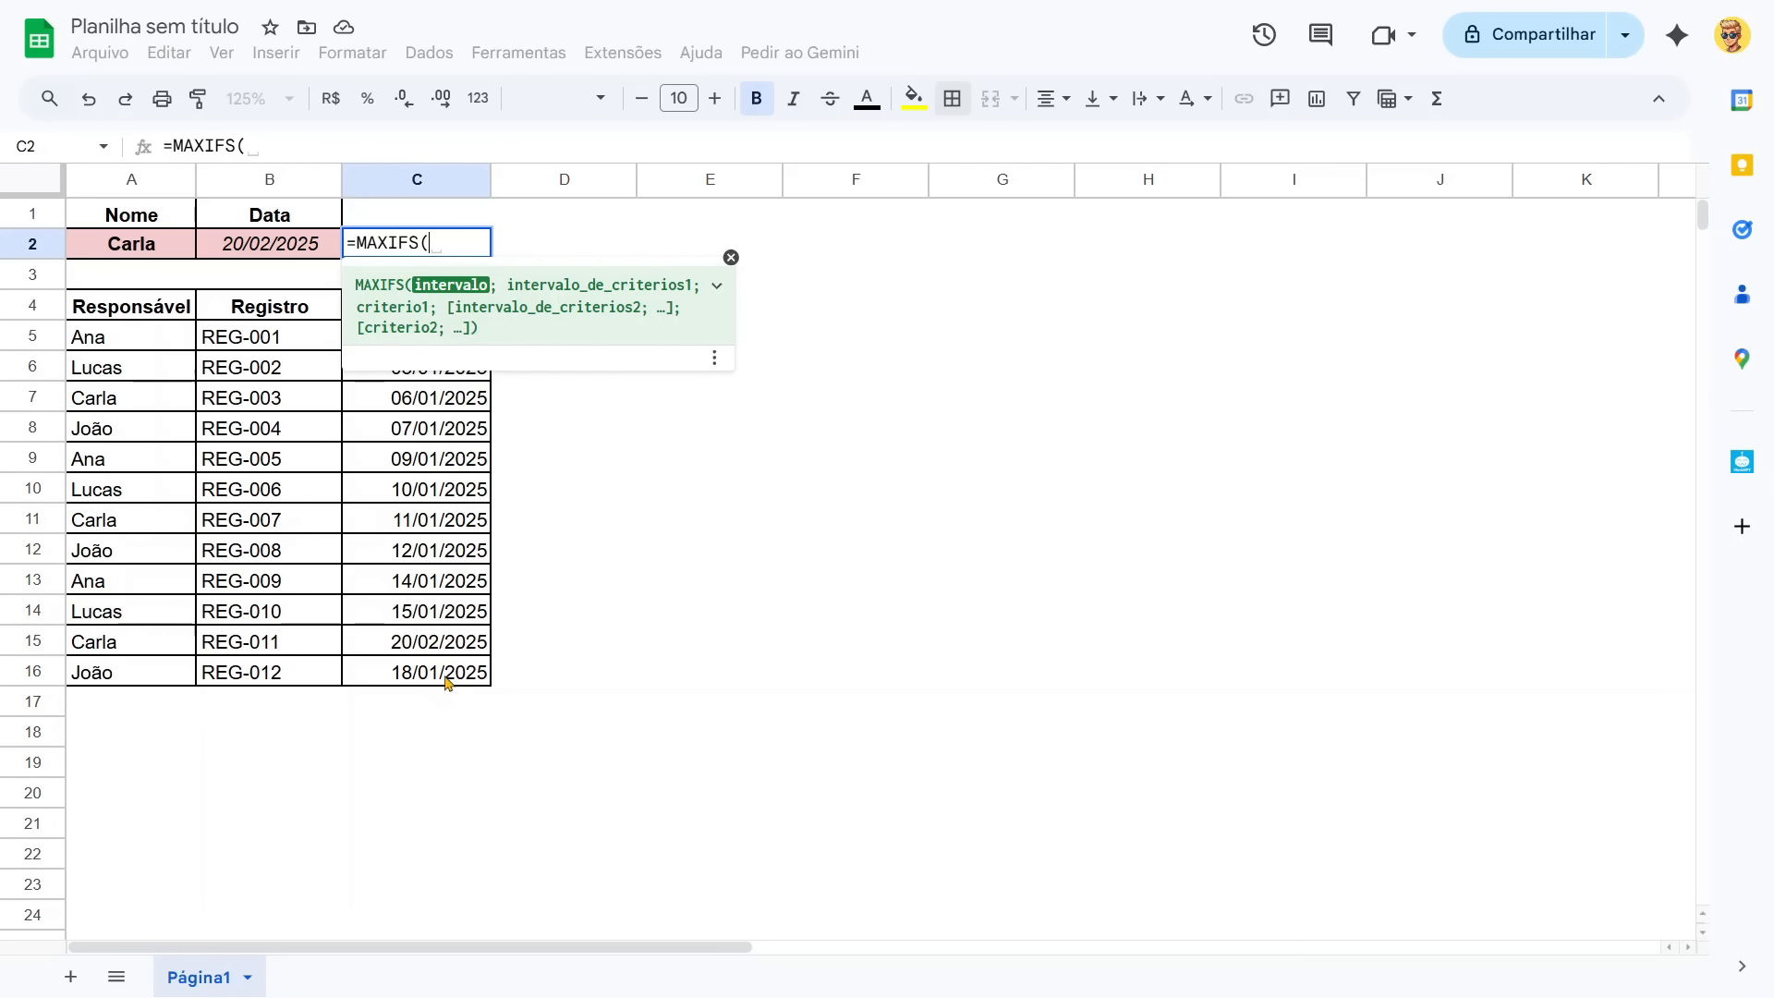
pyautogui.moveTo(443, 683); pyautogui.dragTo(447, 343)
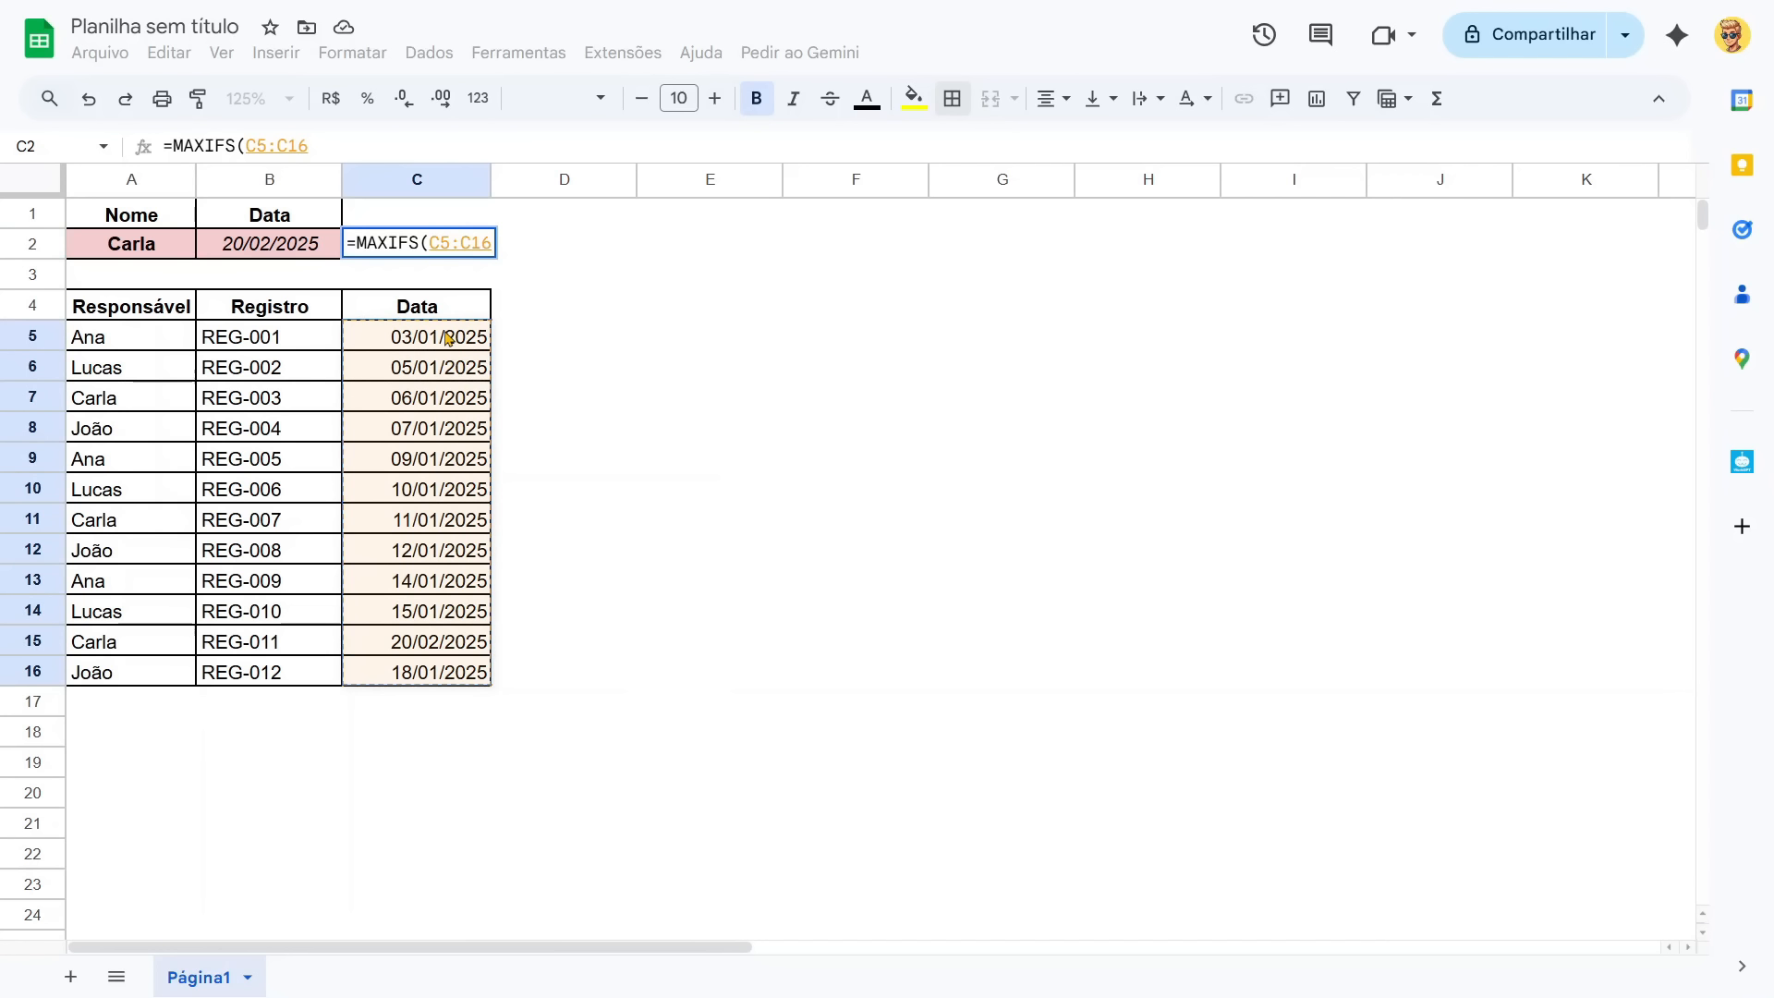
pyautogui.press('BackSpace')
pyautogui.press('BackSpace')
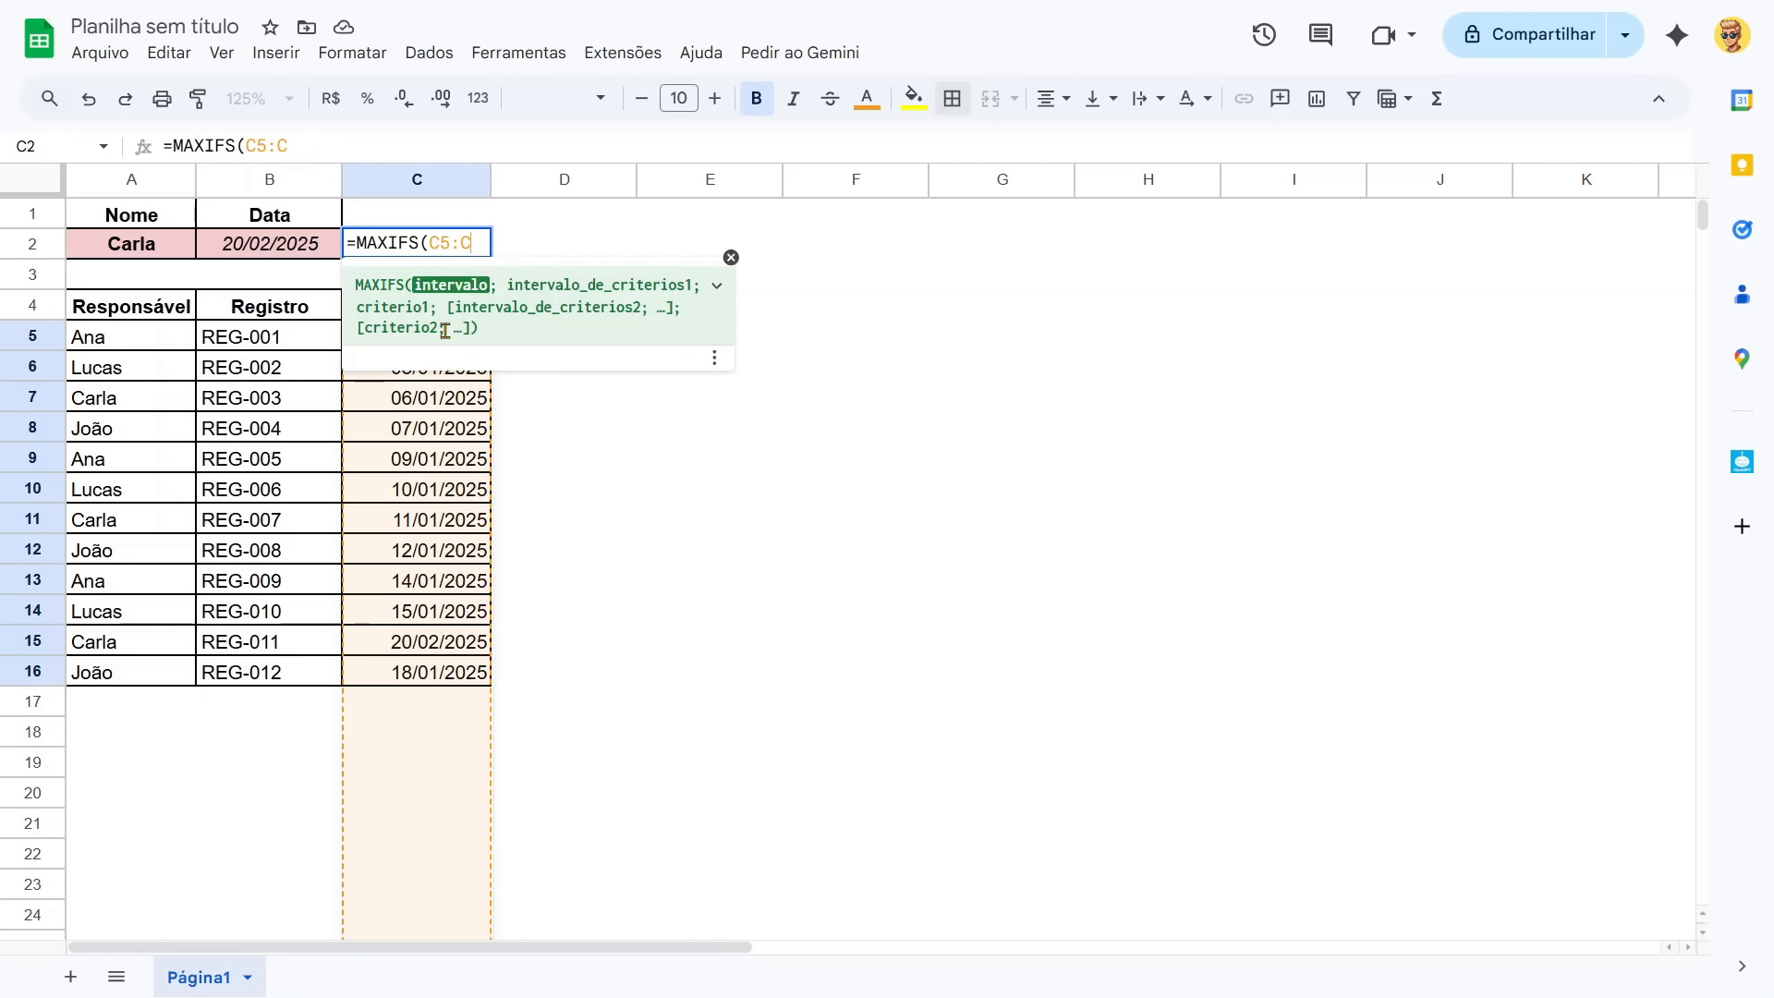
pyautogui.write(';')
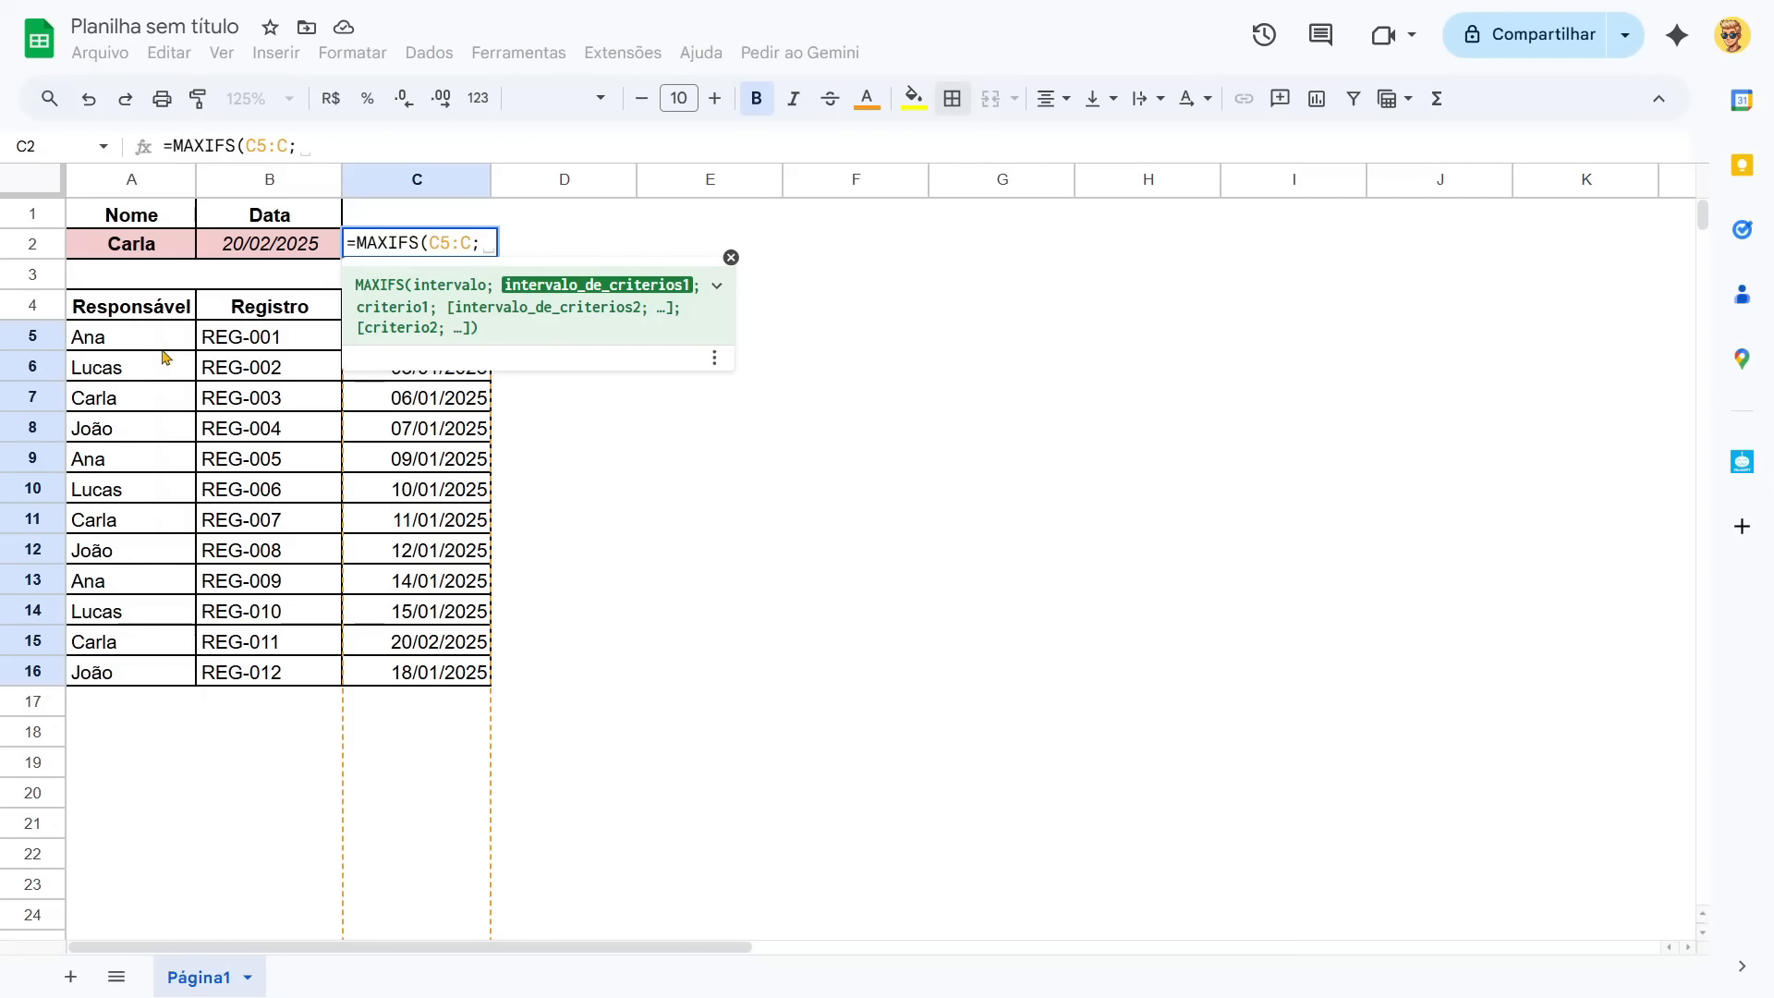
# Complete the MAXIFS formula with A5:A as the criteria range and A2 as the criterion.
pyautogui.moveTo(163, 337); pyautogui.dragTo(139, 685)
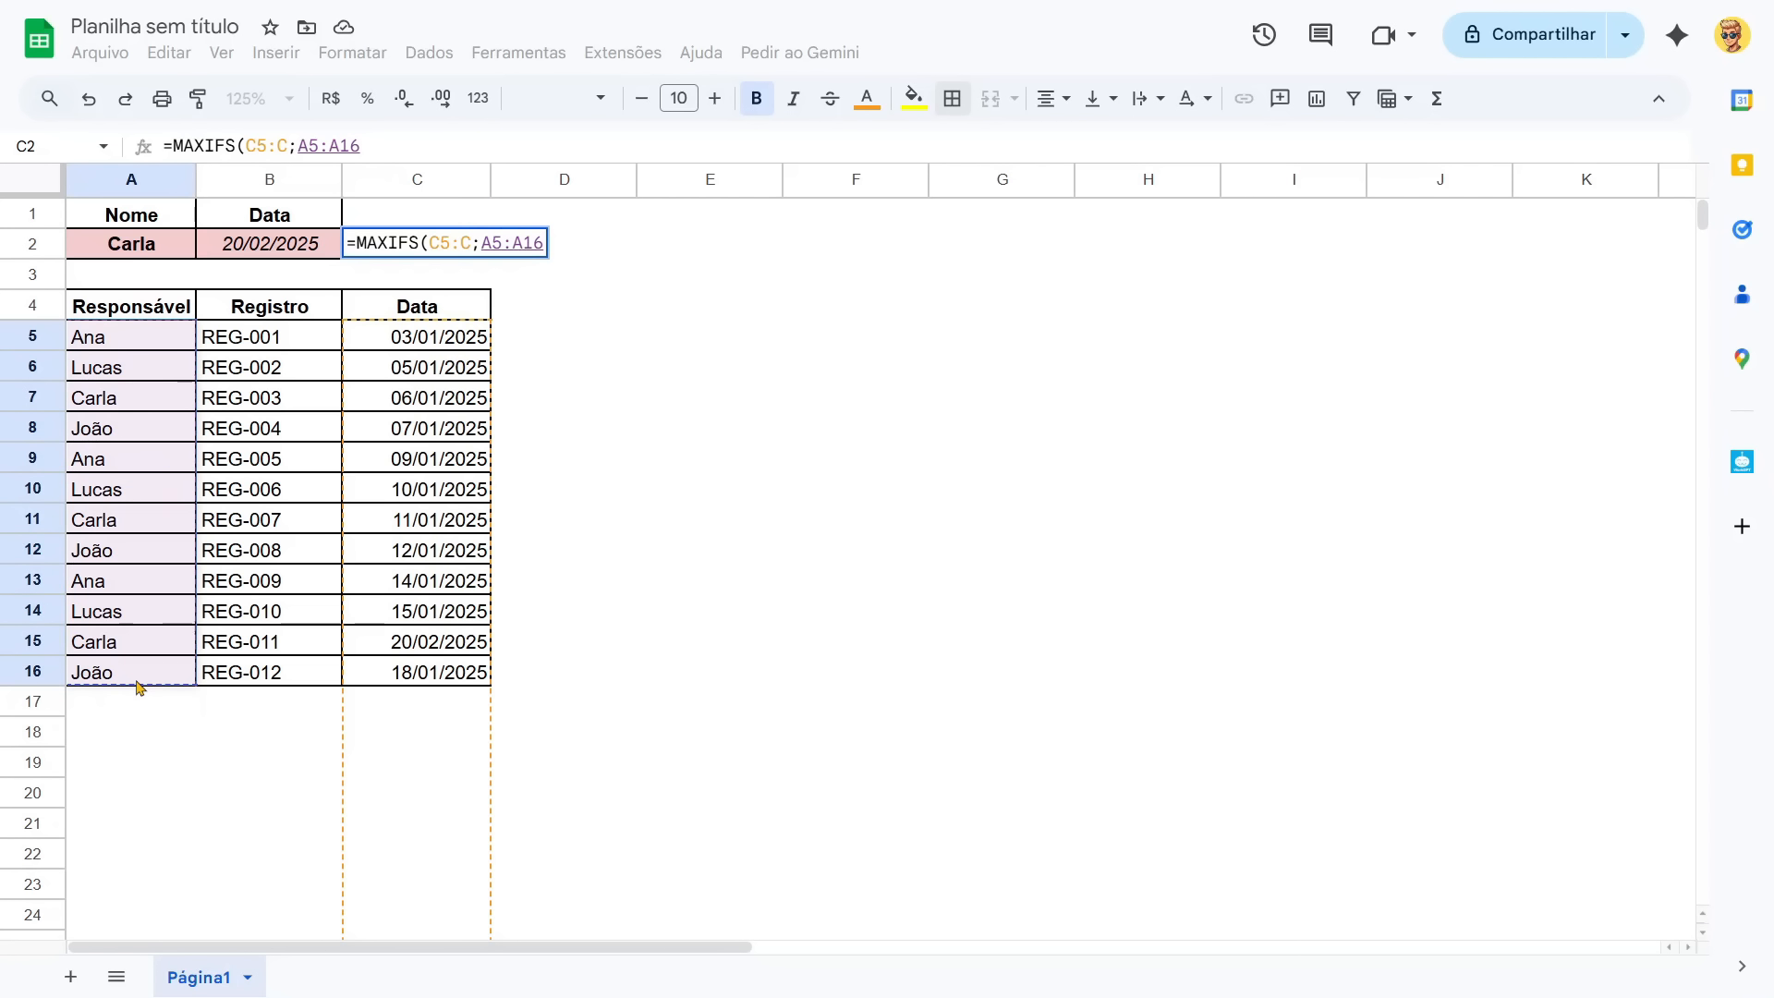
pyautogui.press('BackSpace')
pyautogui.press('BackSpace')
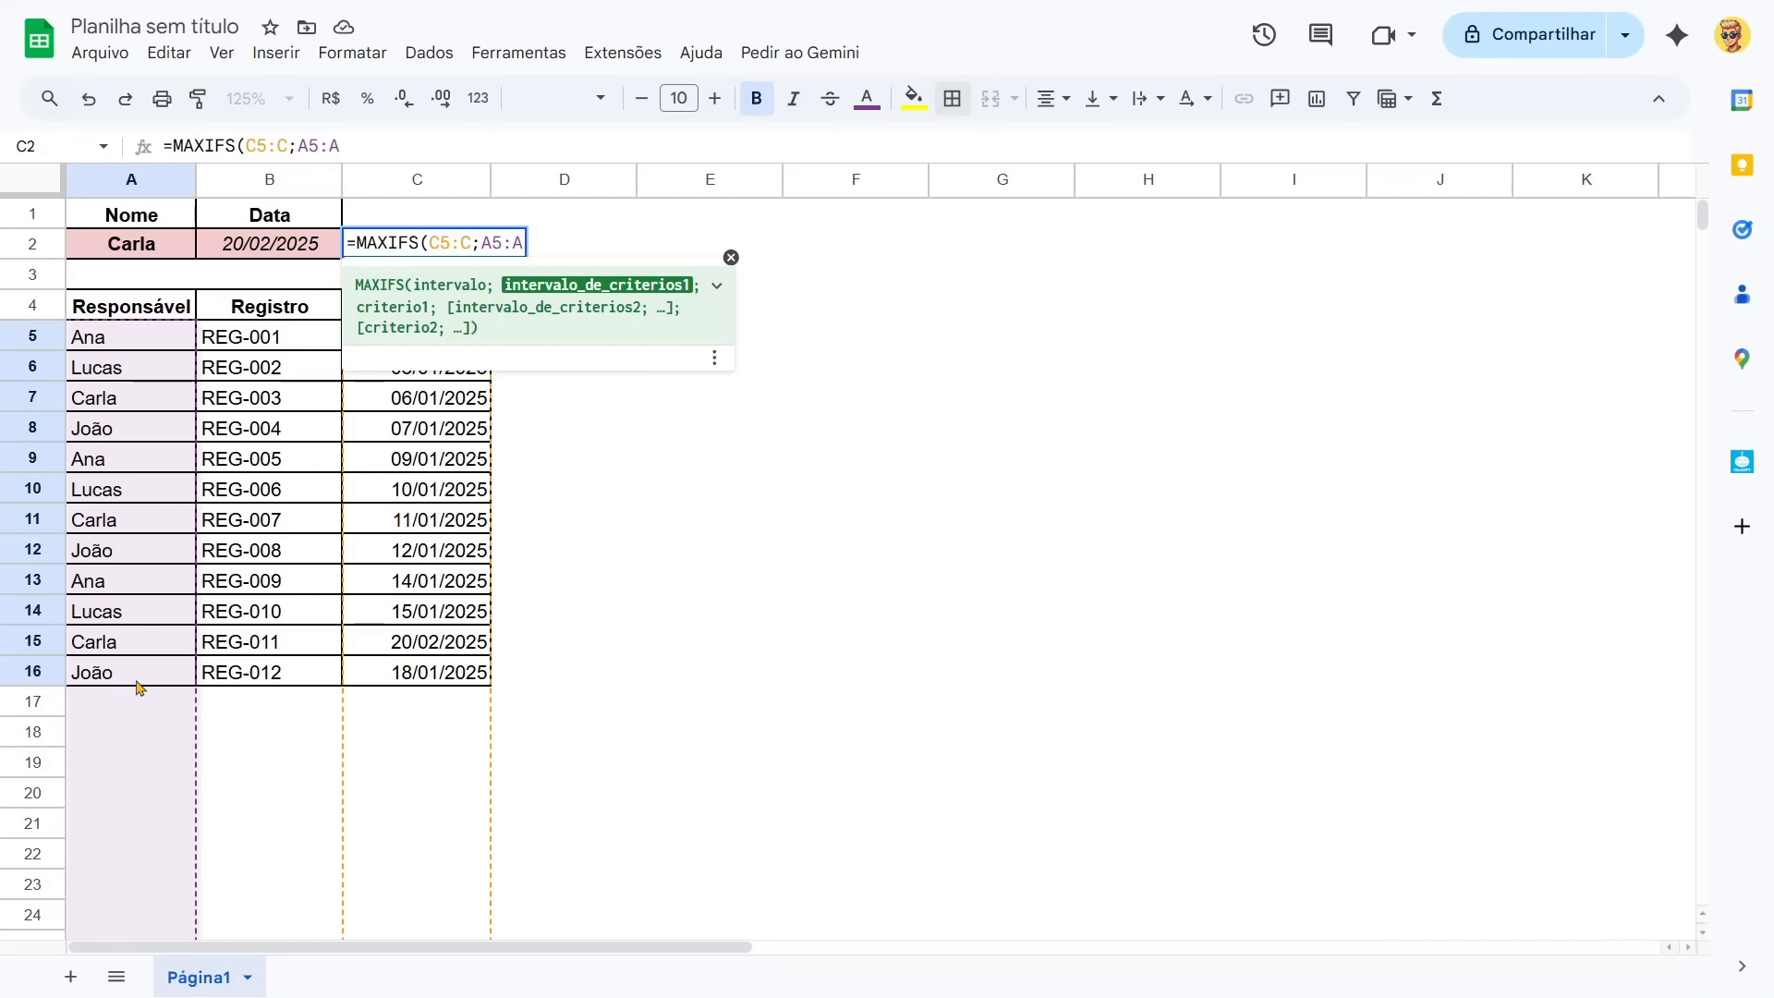
pyautogui.write(';')
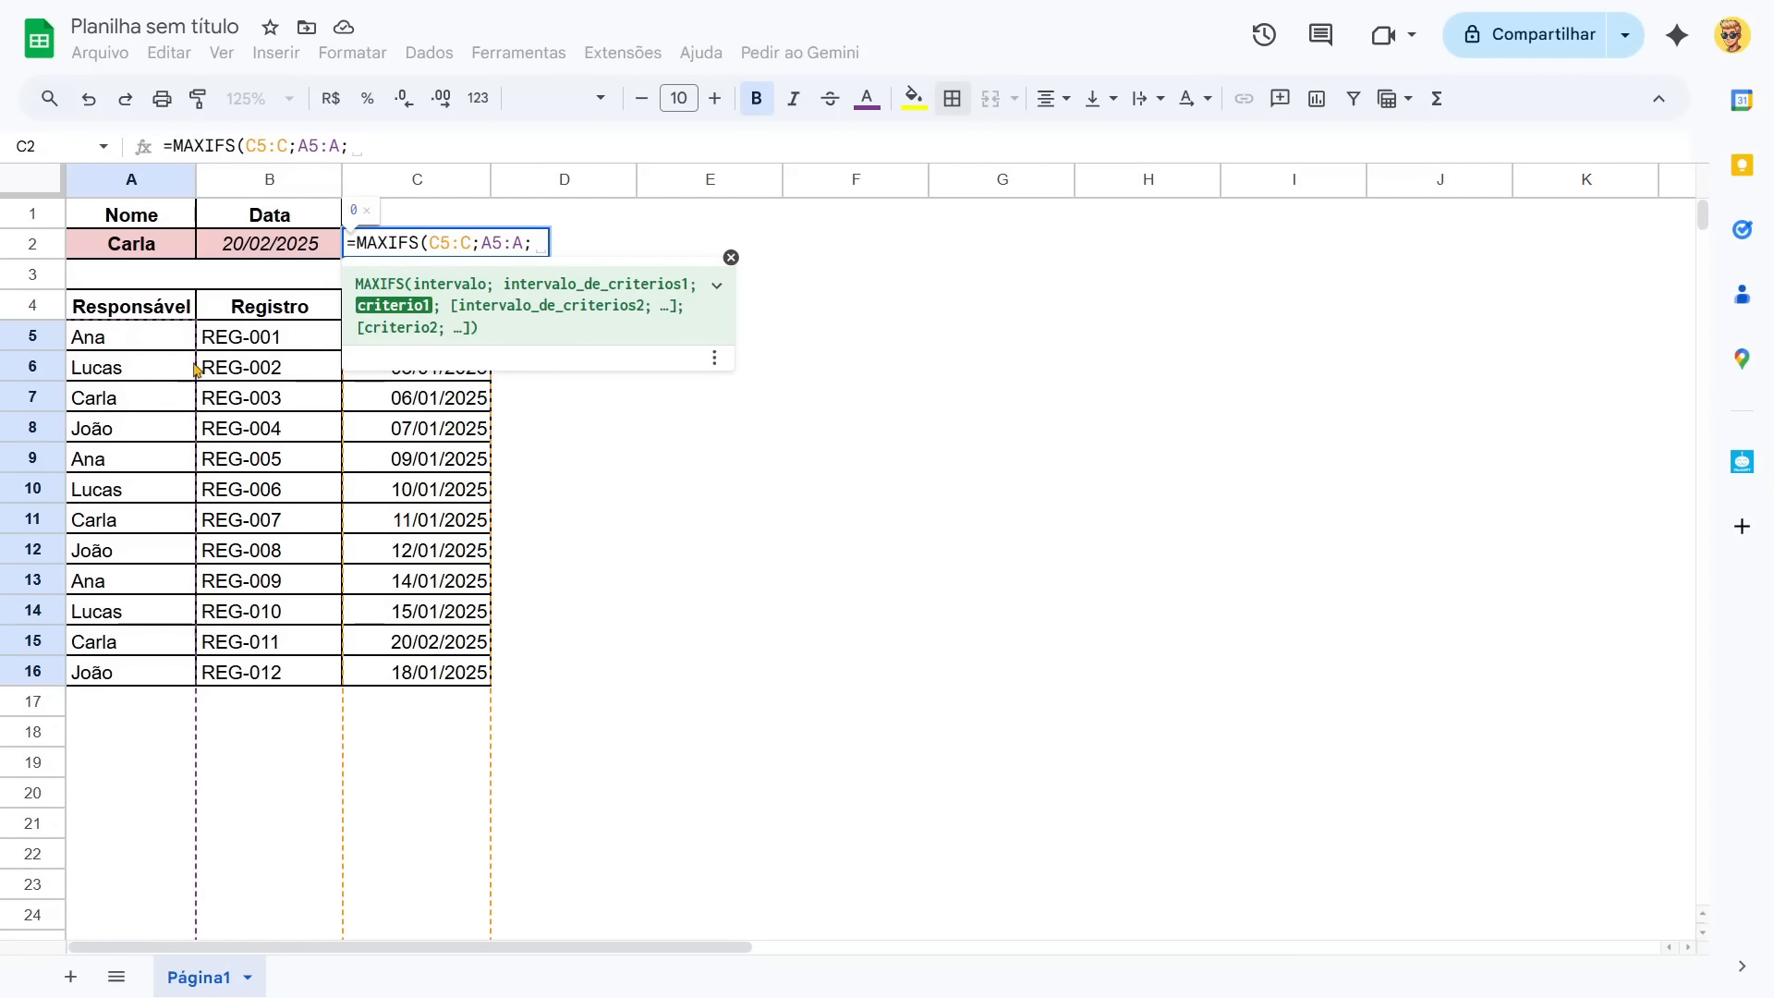
pyautogui.click(153, 249)
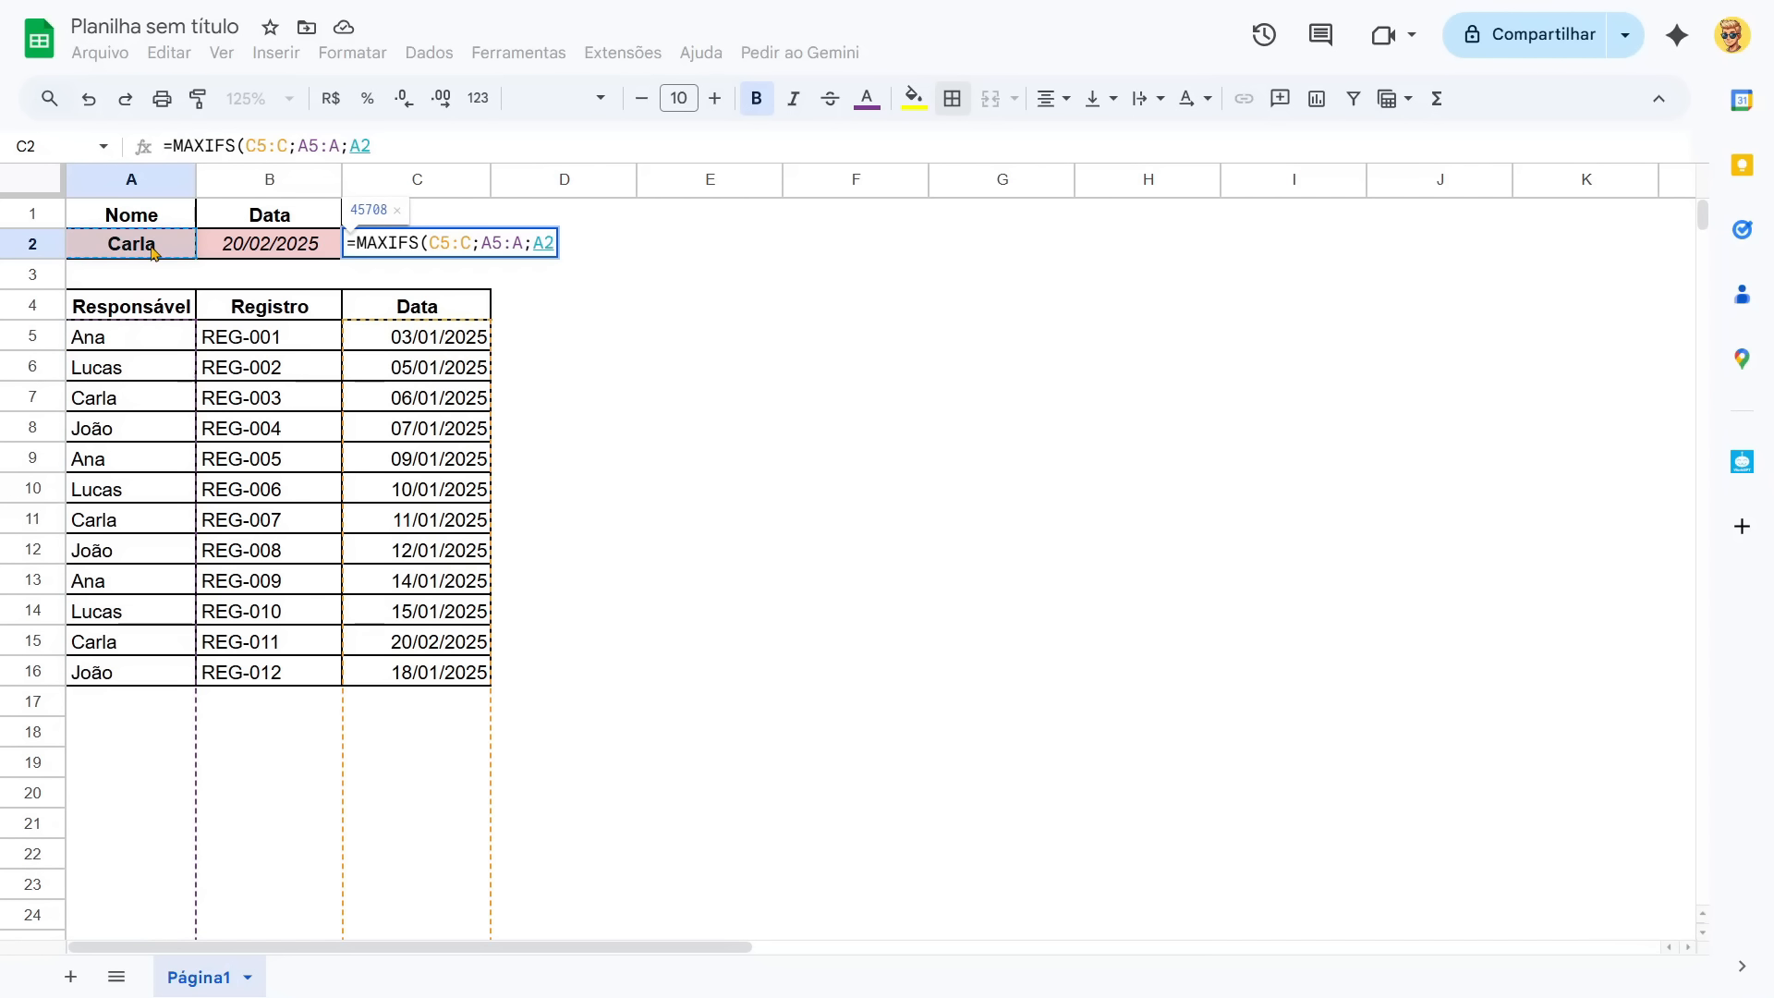
pyautogui.press('Return')
pyautogui.press('Up')
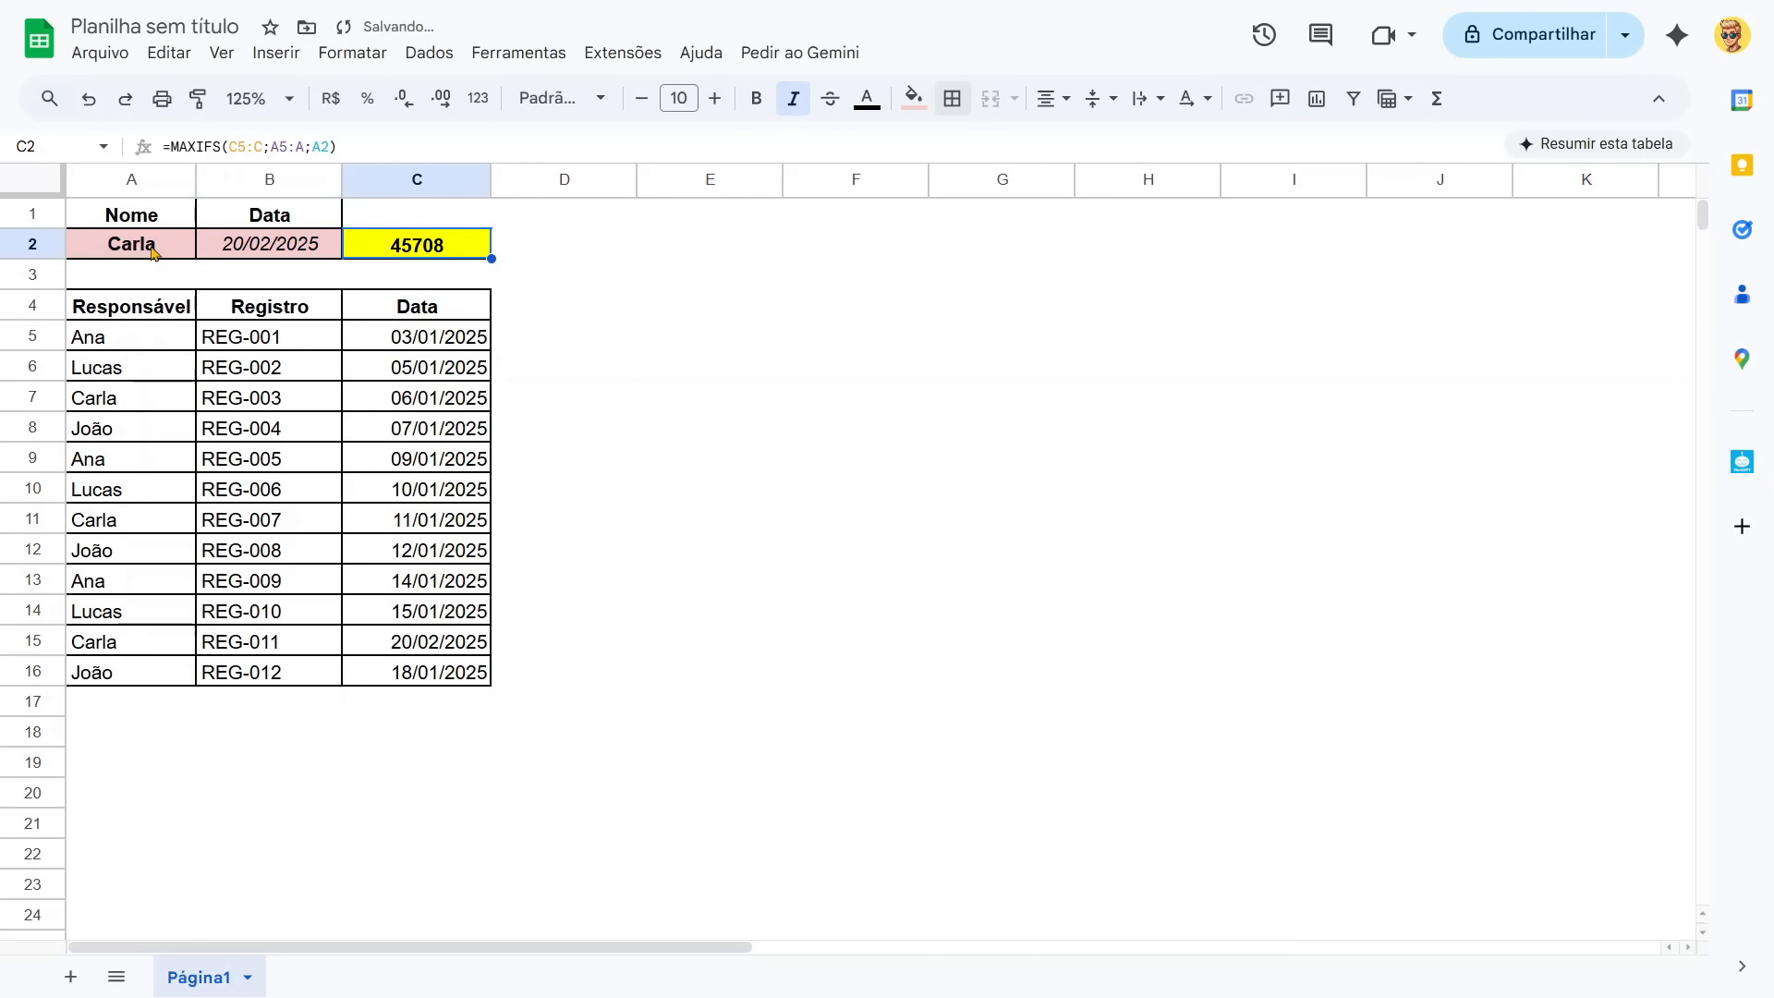
# Compare the formulas and displayed results of cells B2 and C2.
pyautogui.press('Left')
pyautogui.press('Left')
pyautogui.press('Right')
pyautogui.press('Right')
pyautogui.press('Left')
pyautogui.press('Right')
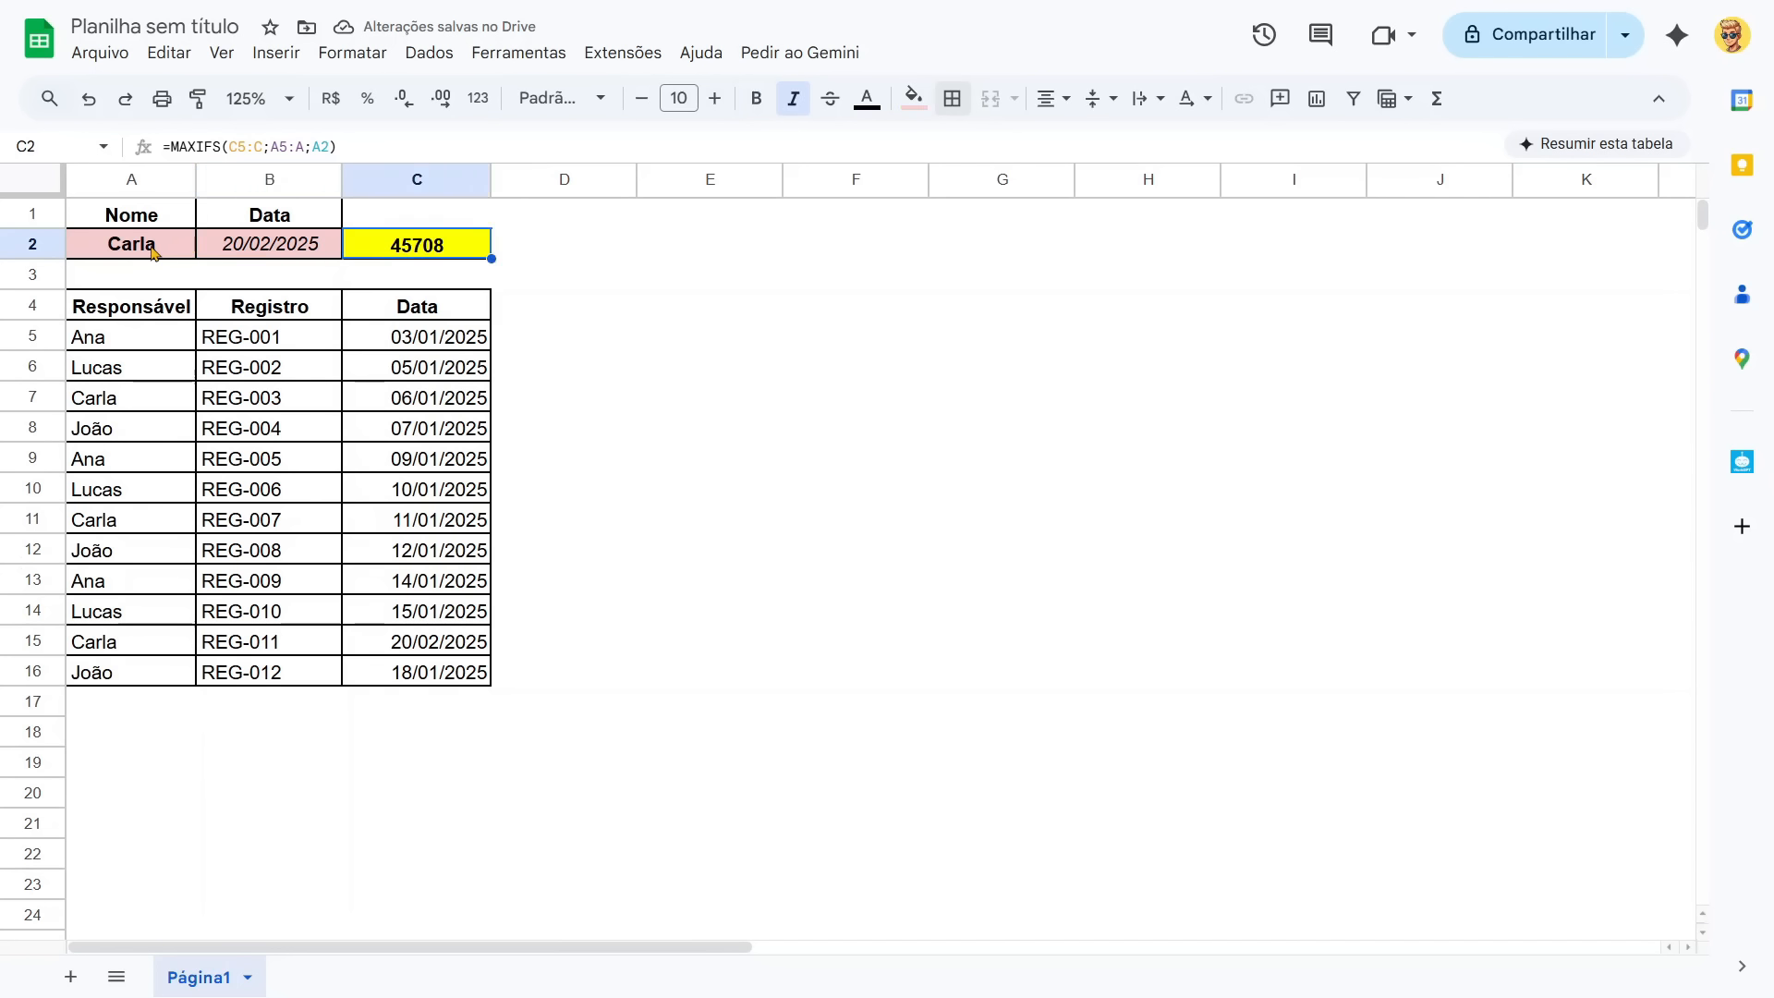
pyautogui.press('Left')
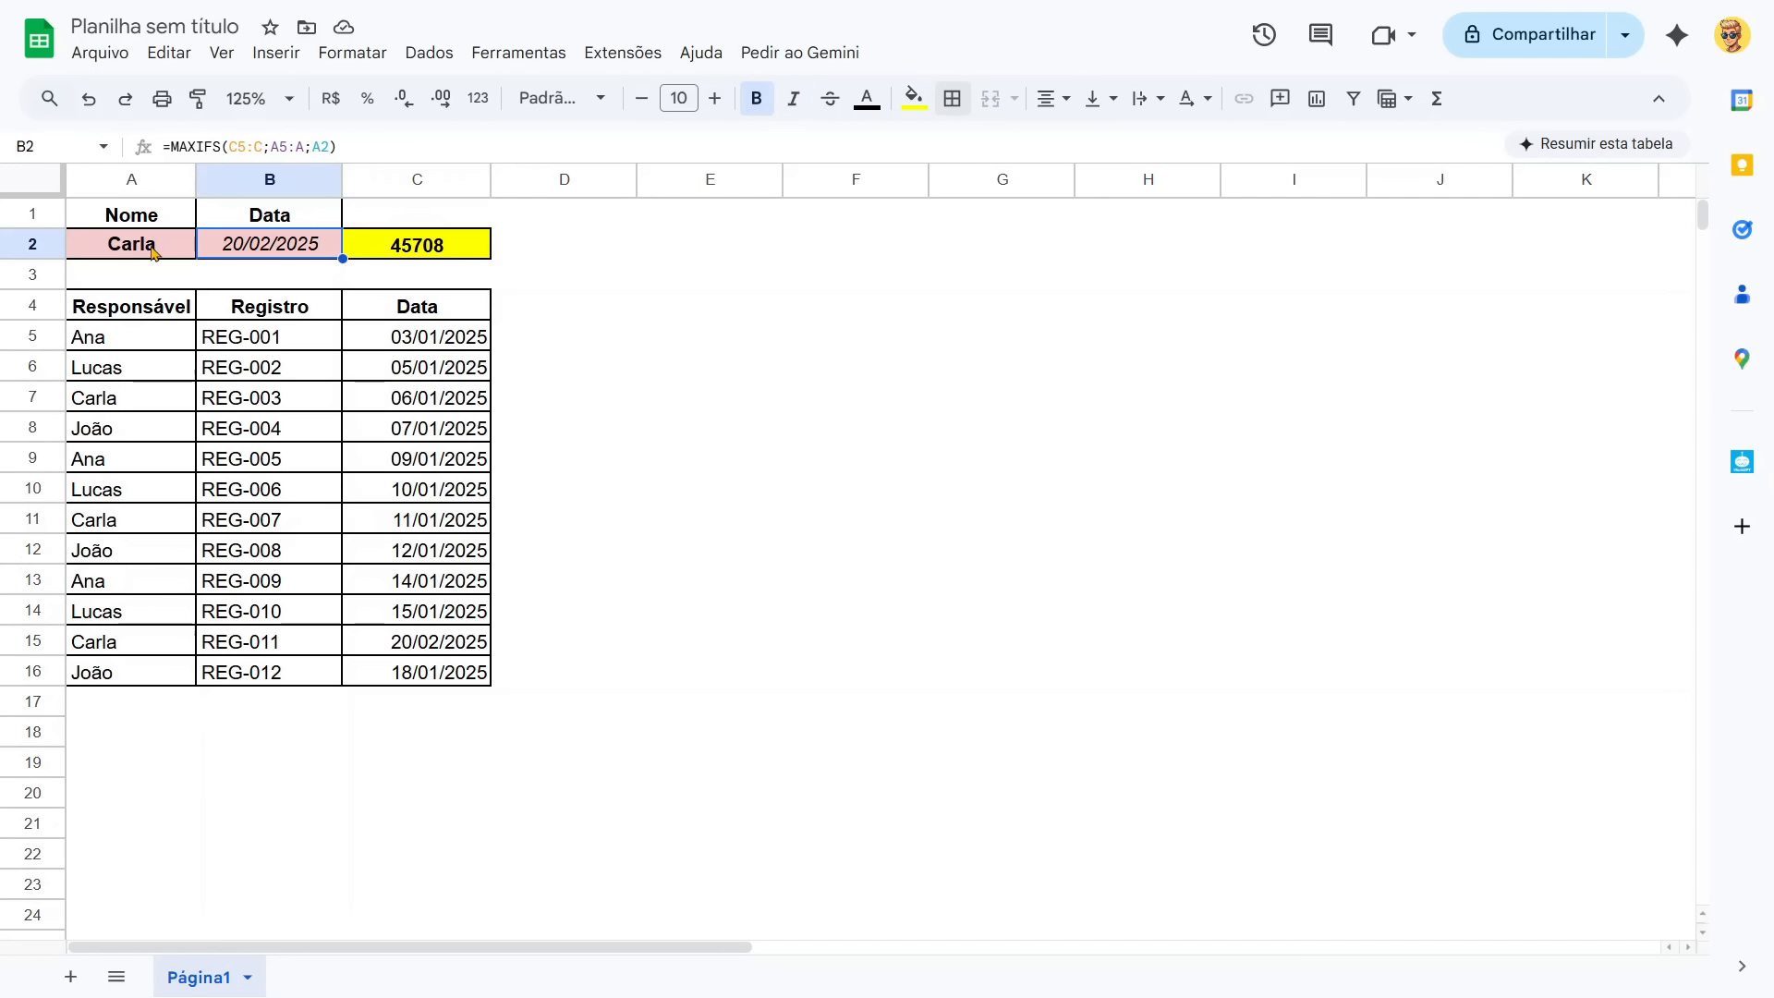
pyautogui.press('Right')
pyautogui.press('Left')
pyautogui.press('Right')
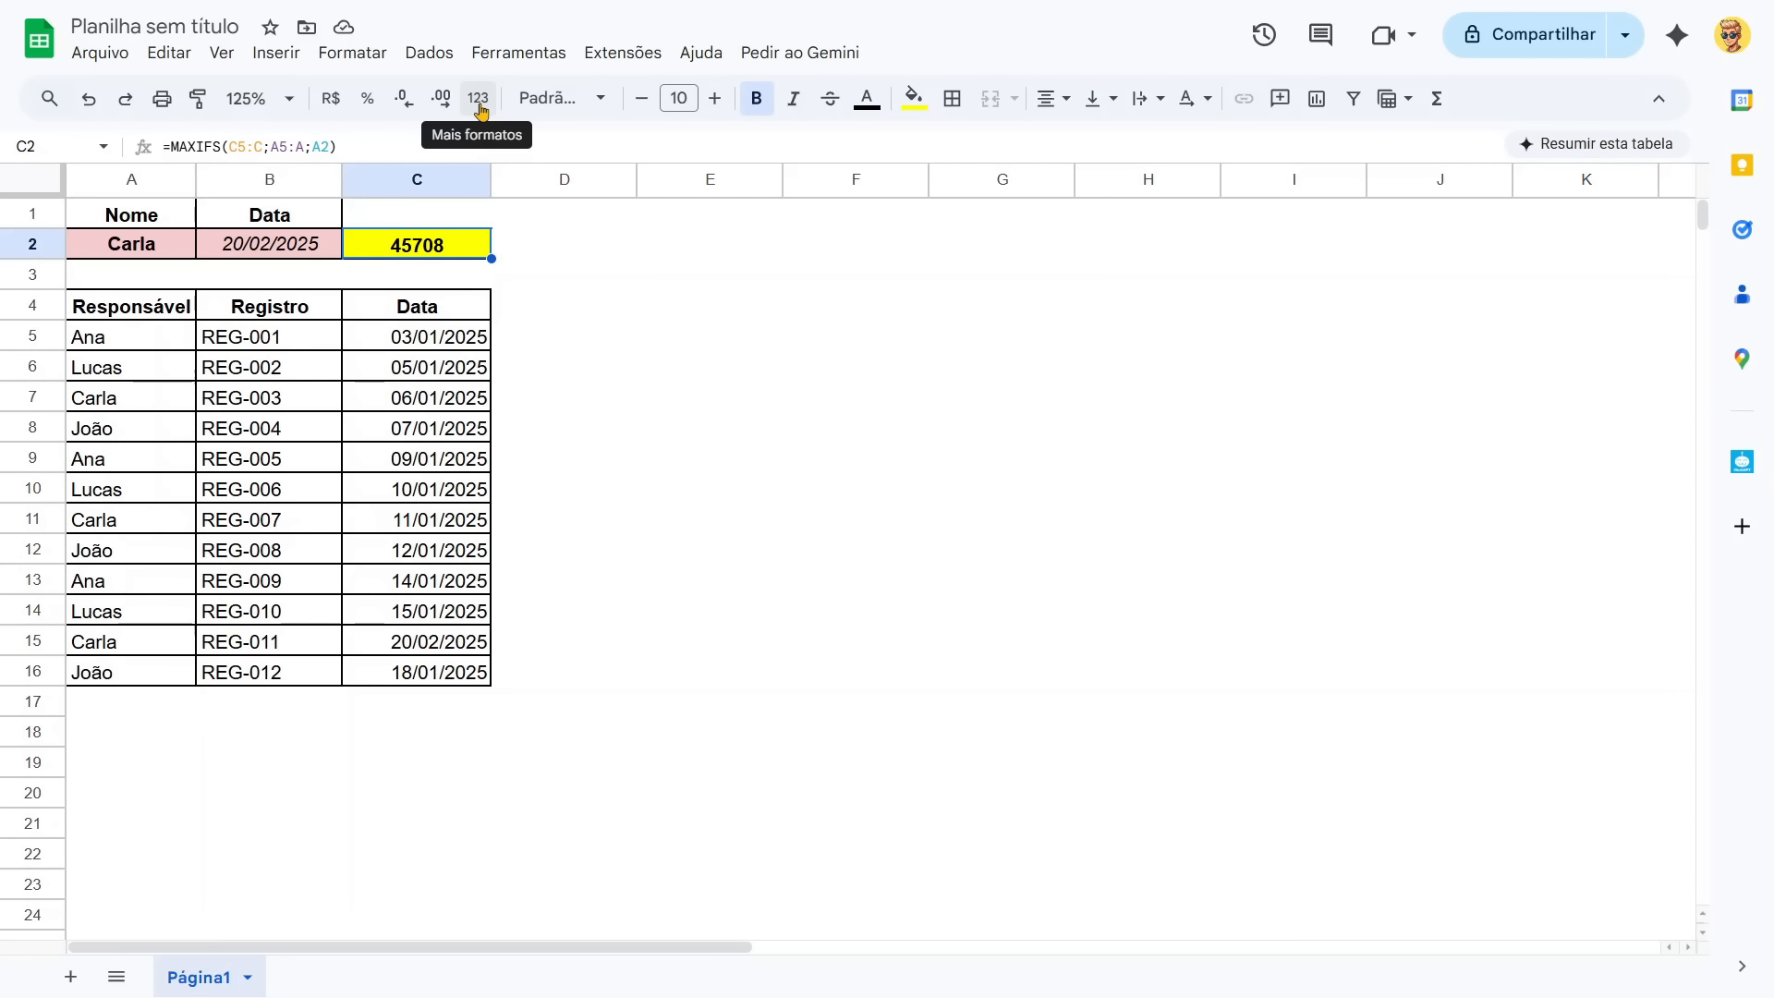
# Copy the date formatting from cell C5 onto C2 and fill C2 with yellow again.
pyautogui.click(444, 355)
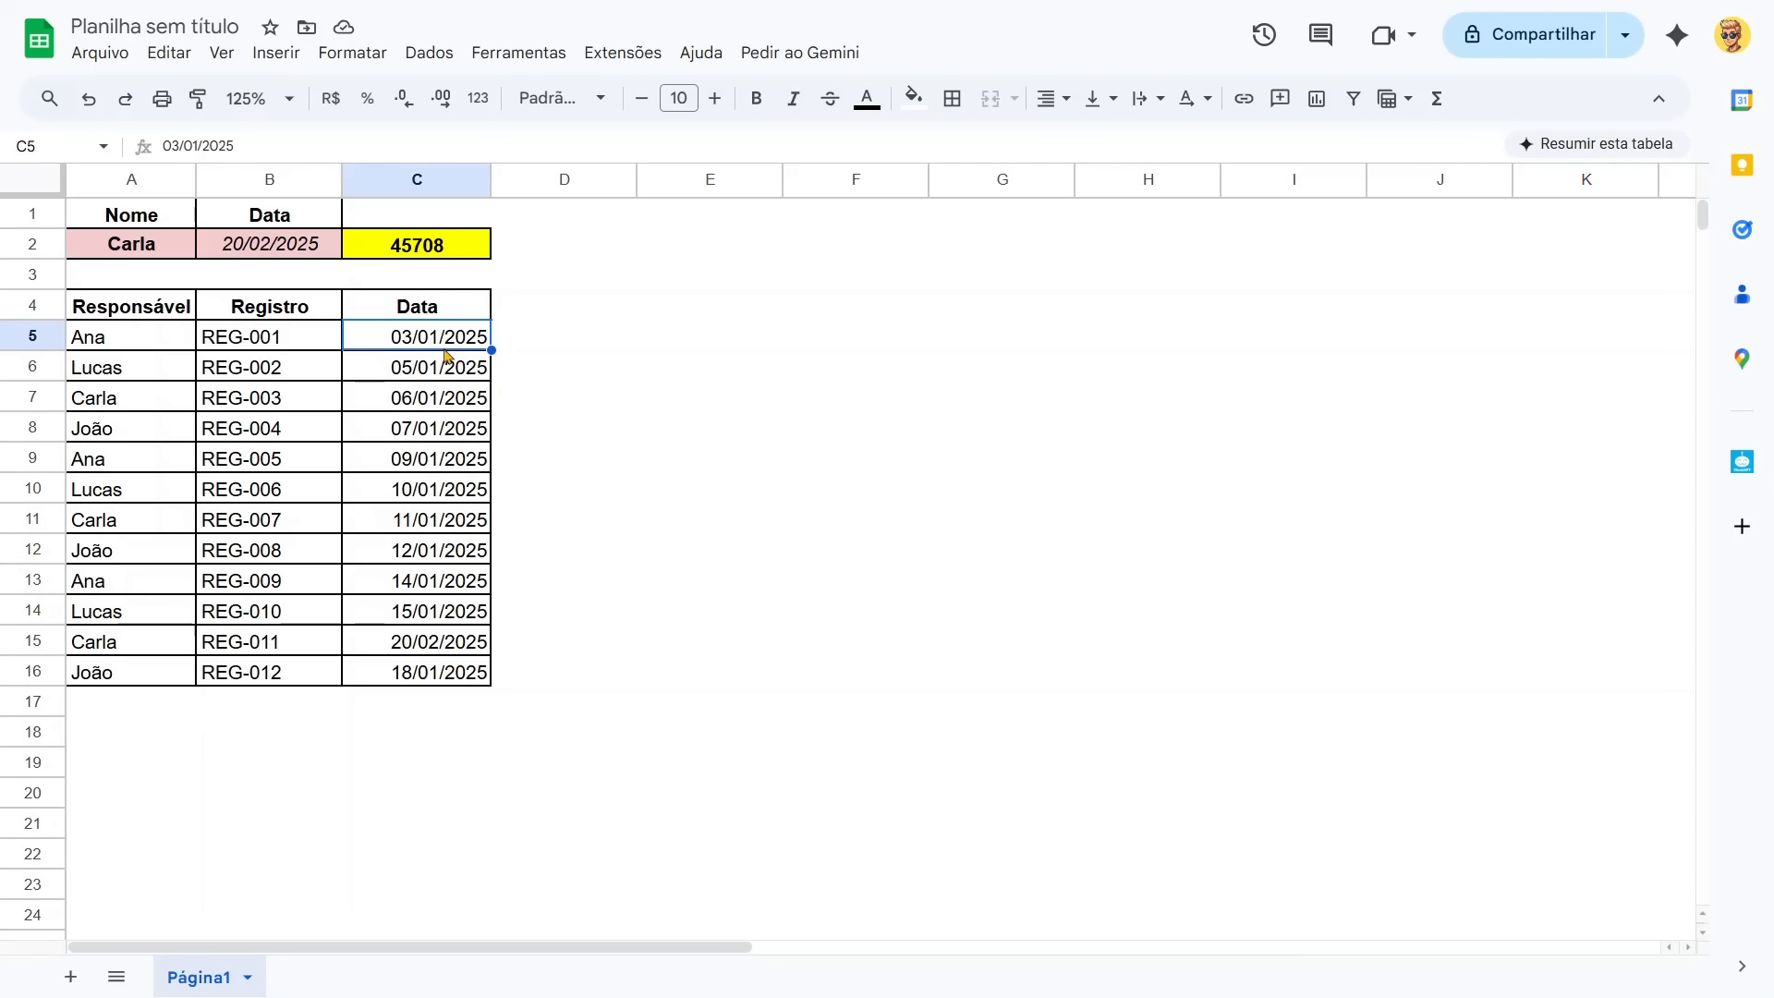
pyautogui.click(199, 101)
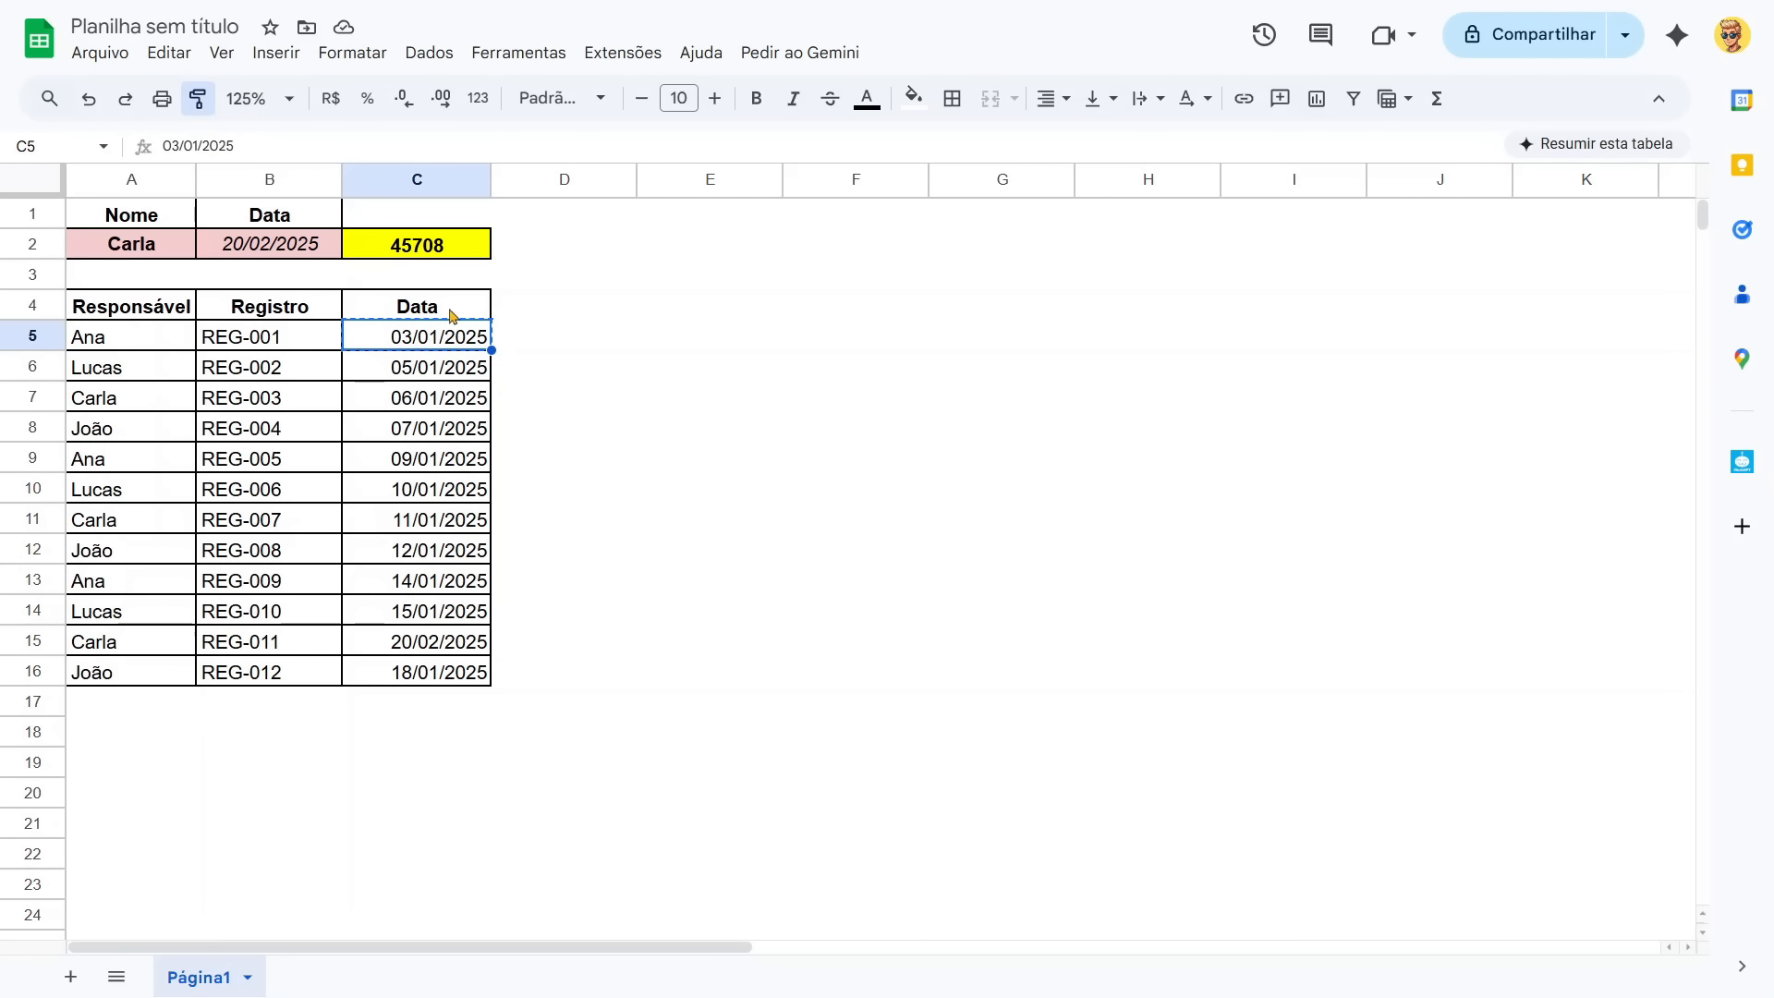
pyautogui.click(439, 250)
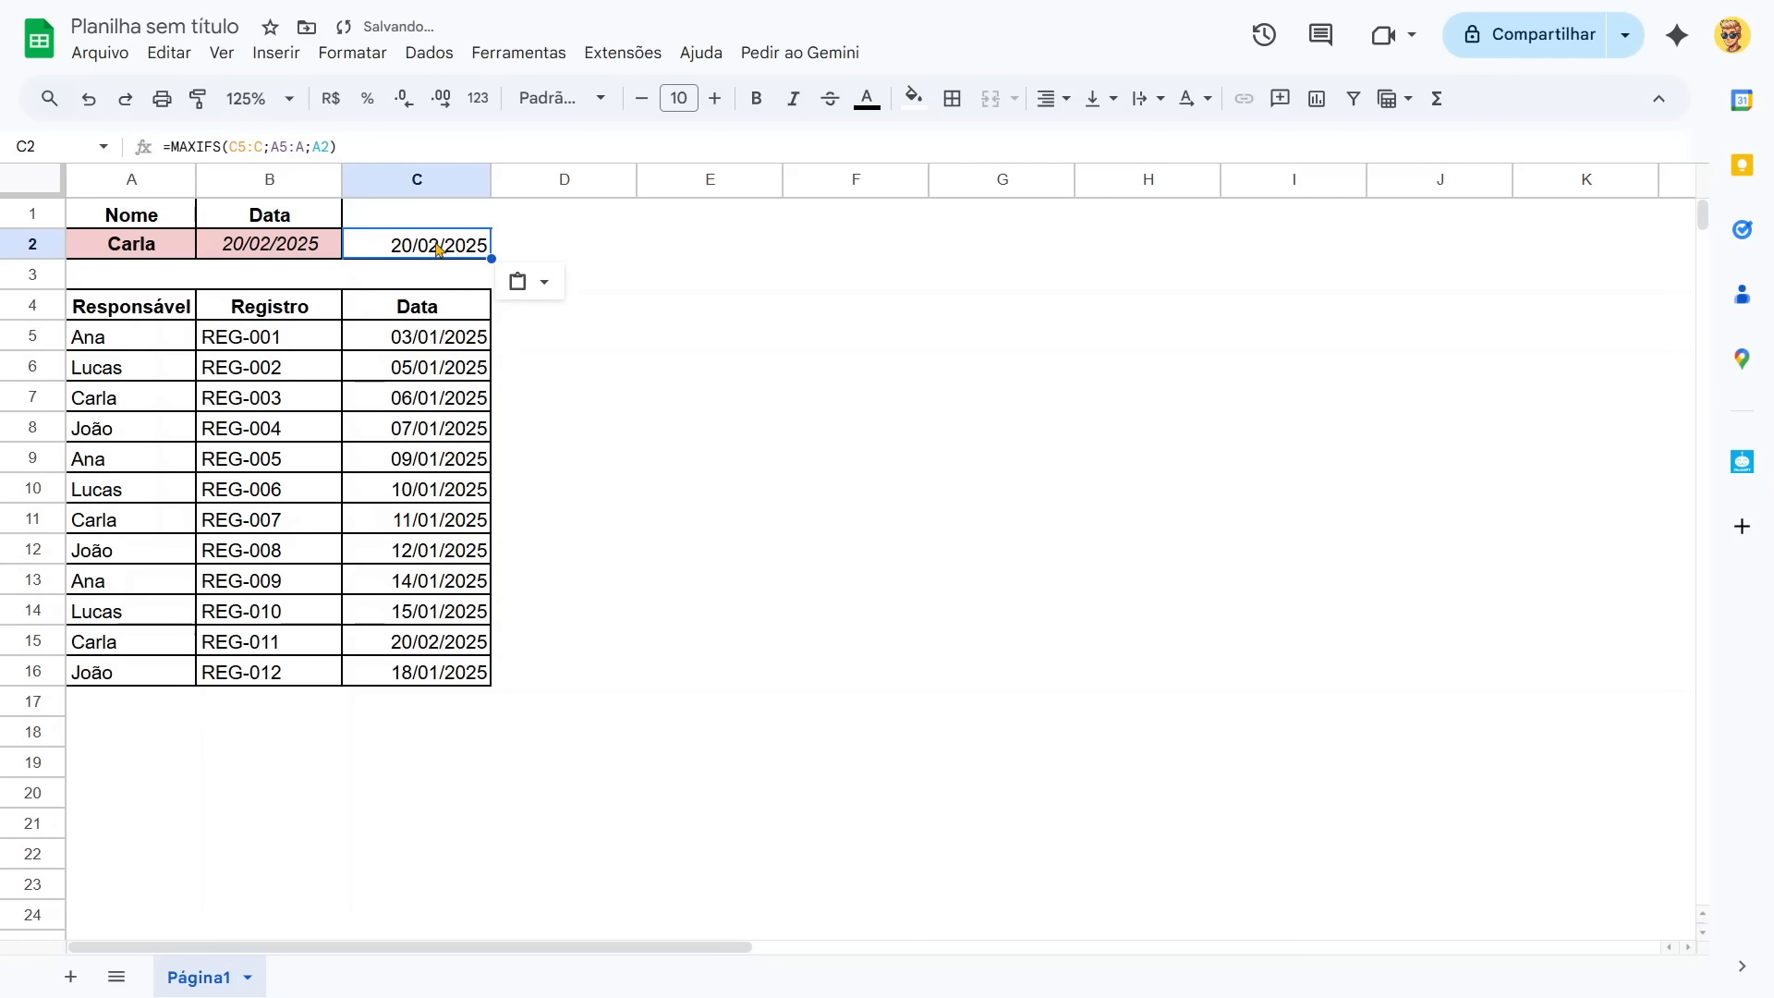
pyautogui.click(914, 98)
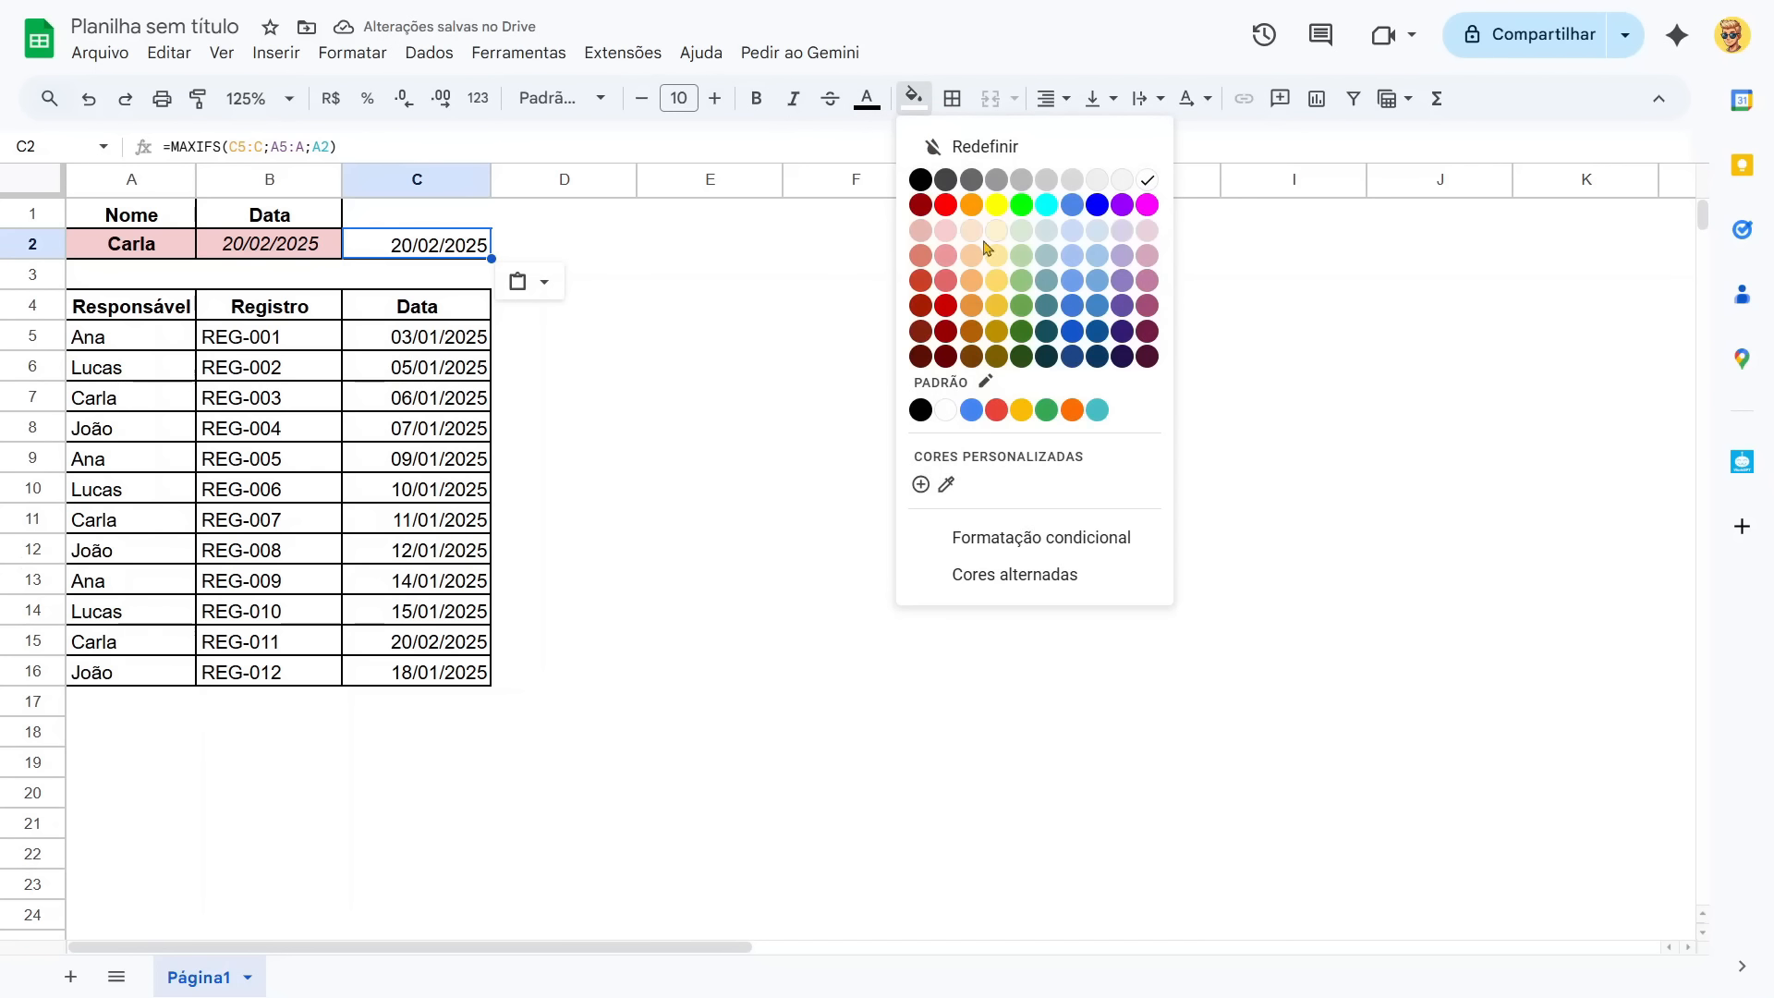
pyautogui.click(993, 213)
pyautogui.click(915, 280)
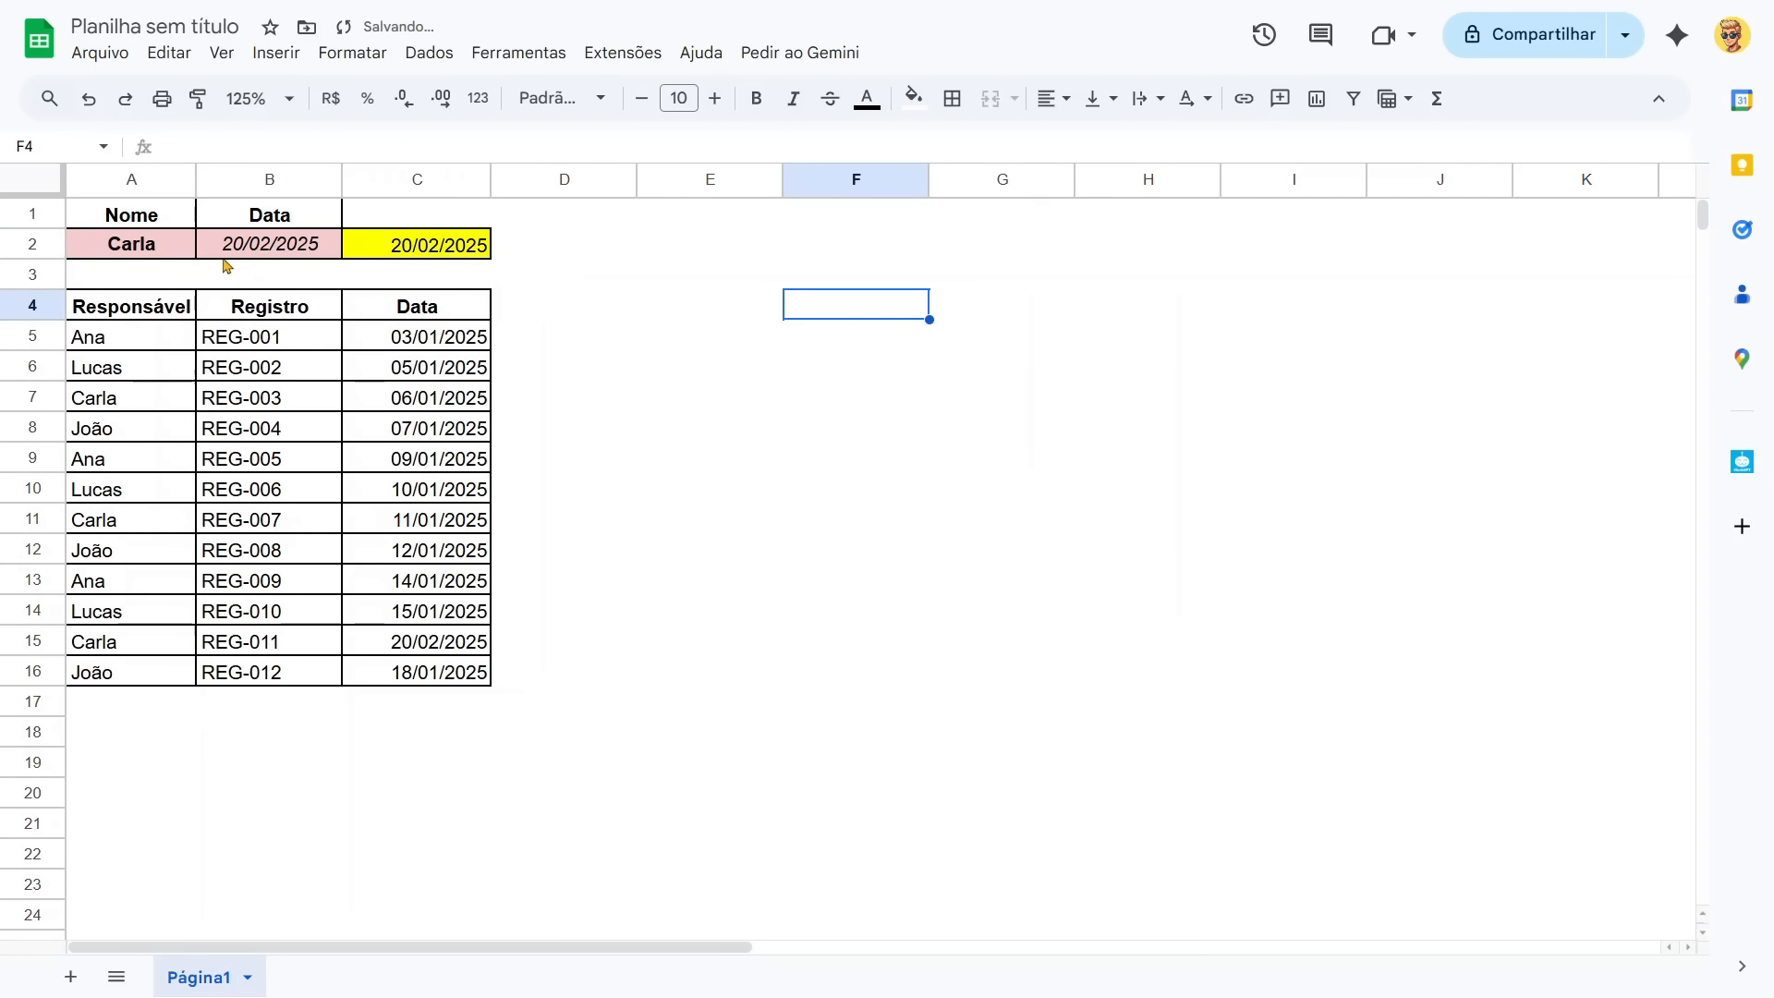
# Replace the name in cell A2 with the first name of the person responsible for REG-012.
pyautogui.click(155, 259)
pyautogui.write('Jo')
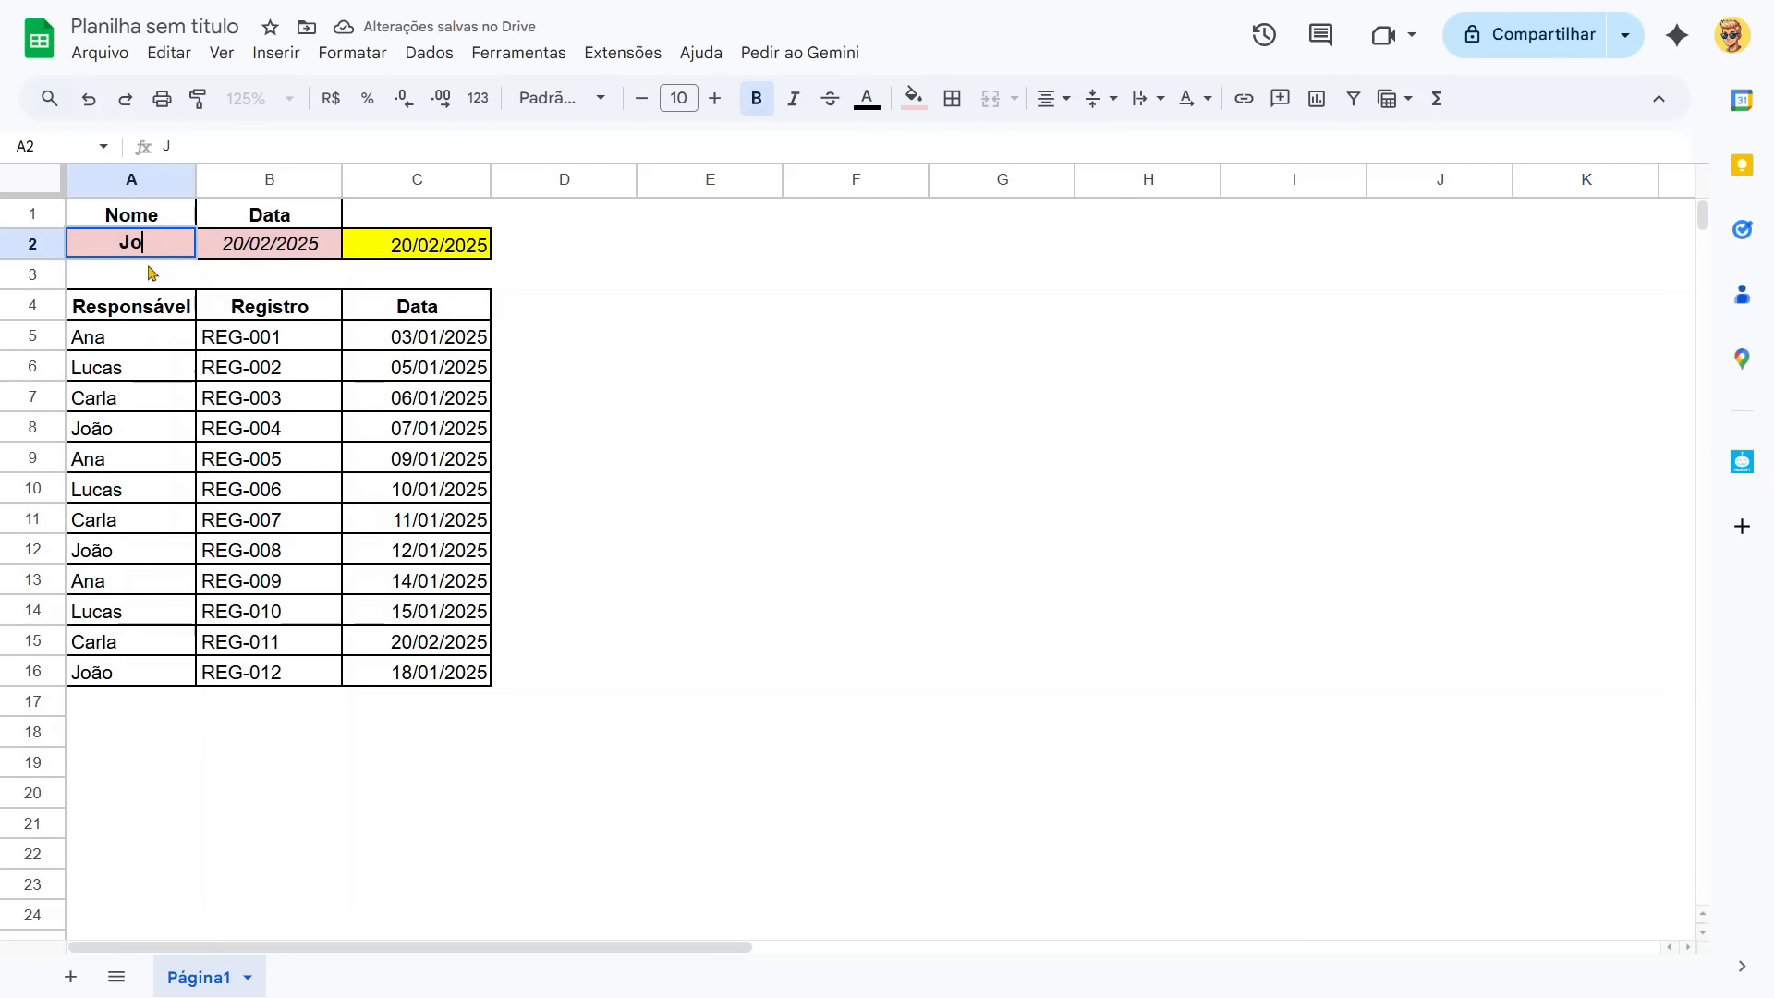
pyautogui.write('ão')
pyautogui.press('Return')
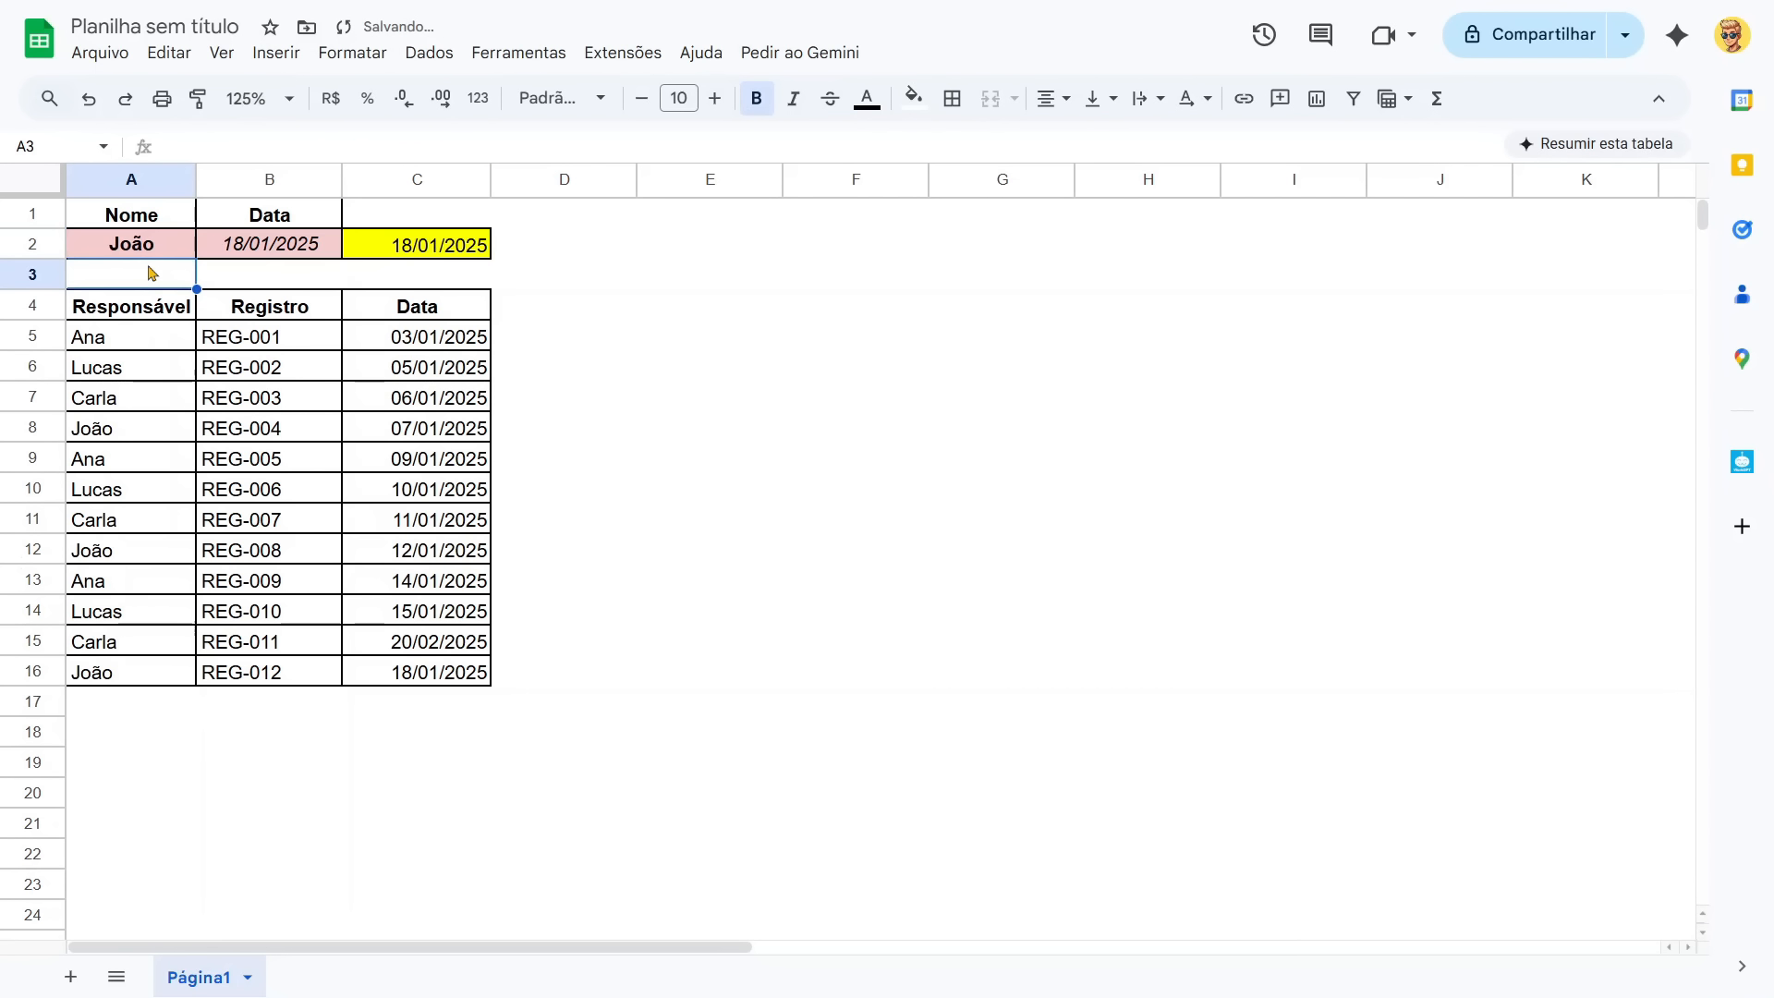